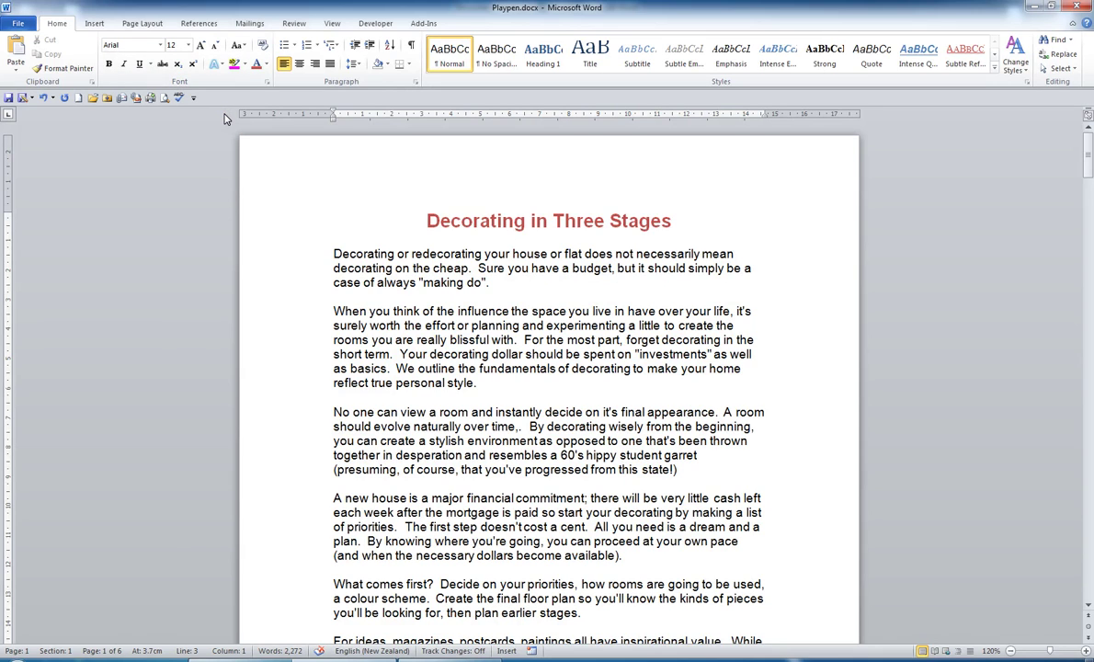
# - Set the text of the whole document to the Eurasia font at size 12
pyautogui.hotkey('ctrl', 'a')
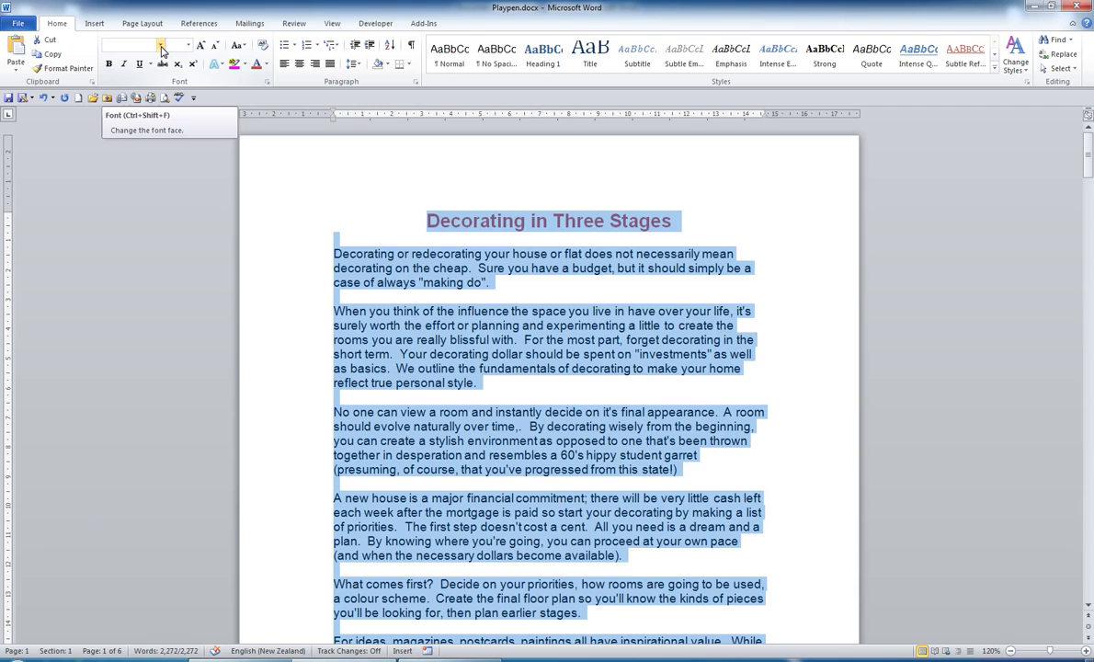
pyautogui.click(161, 48)
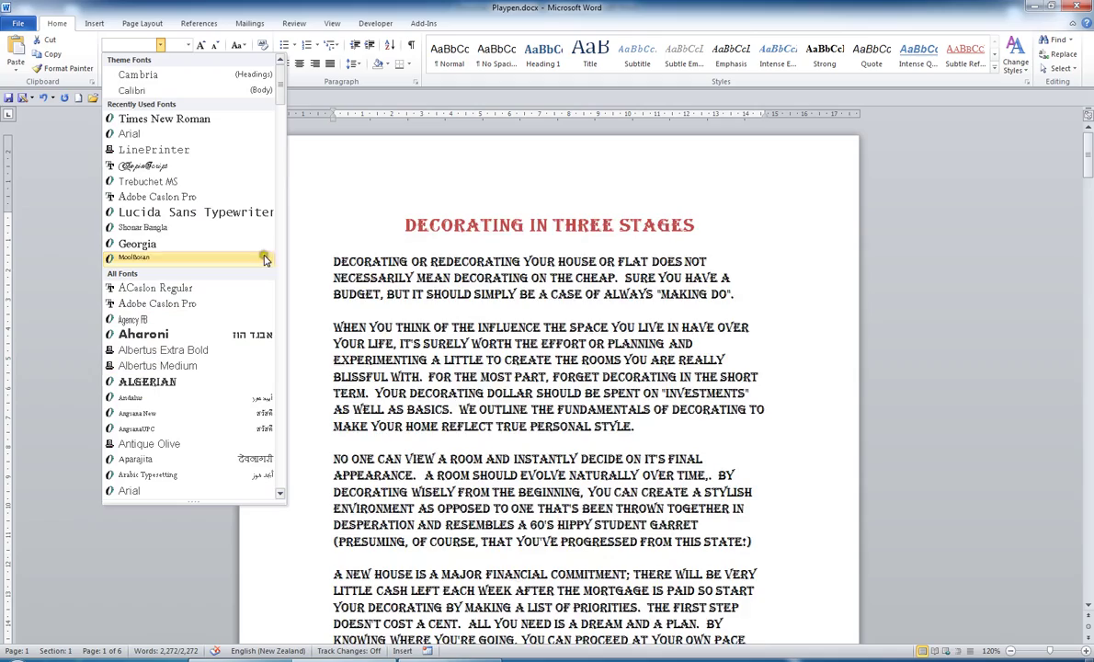
pyautogui.moveTo(281, 97); pyautogui.dragTo(276, 221)
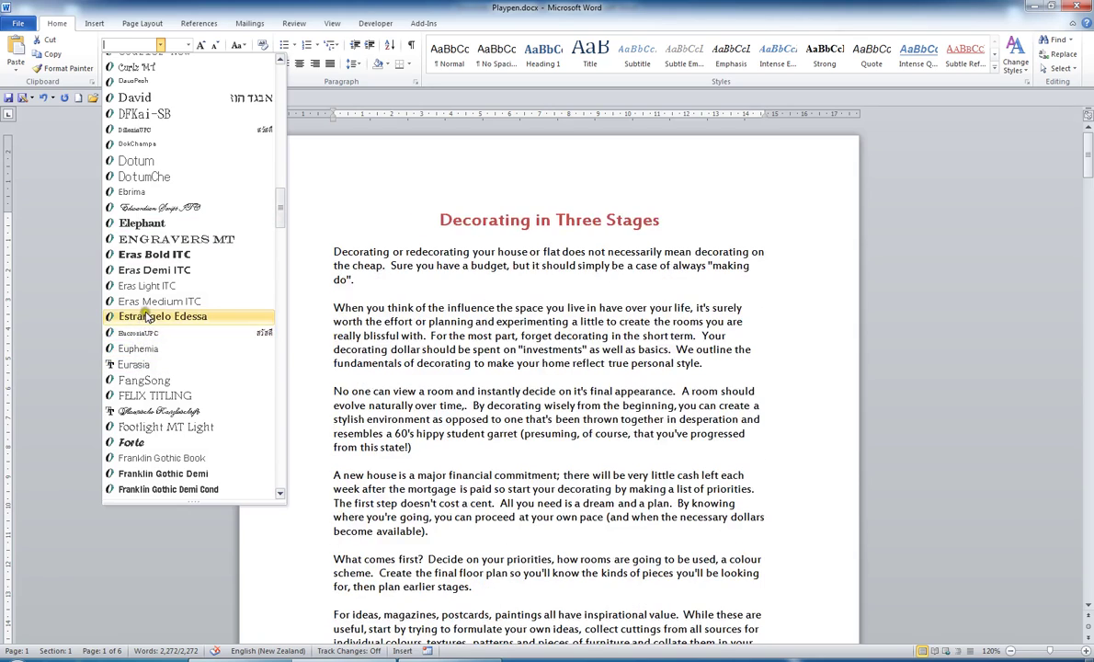
pyautogui.click(135, 364)
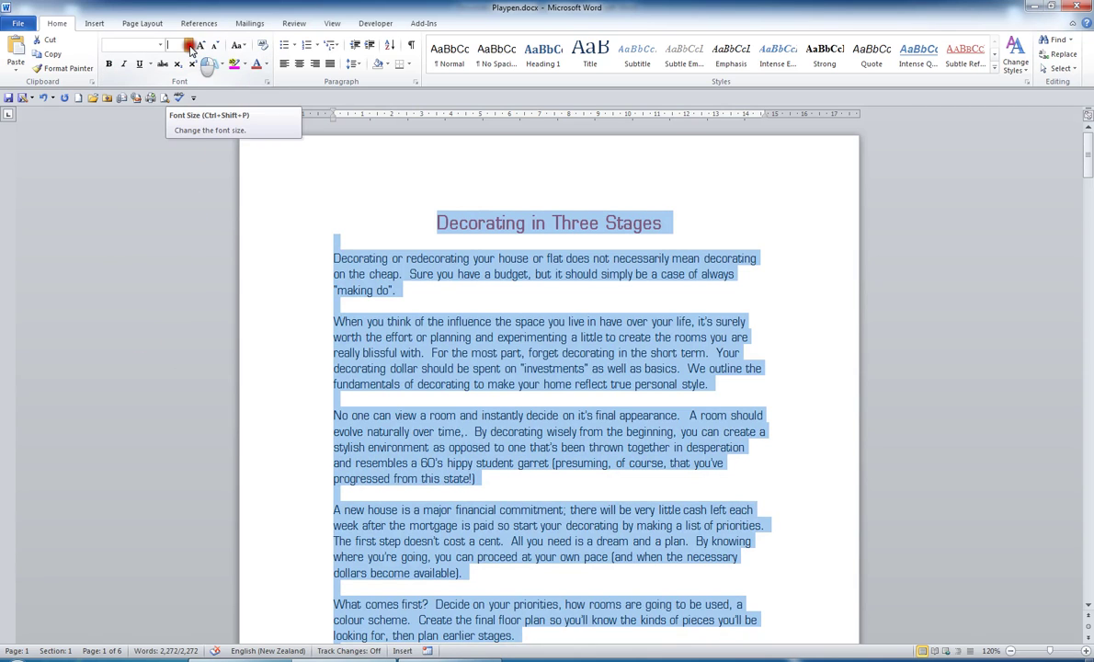
pyautogui.click(190, 46)
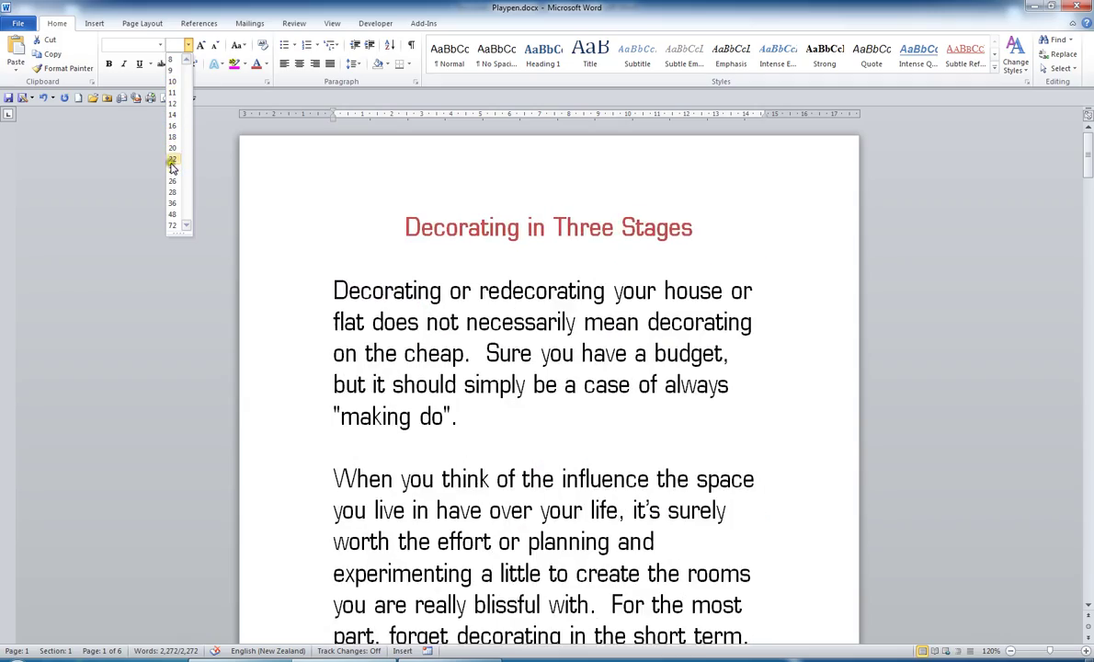
pyautogui.click(172, 98)
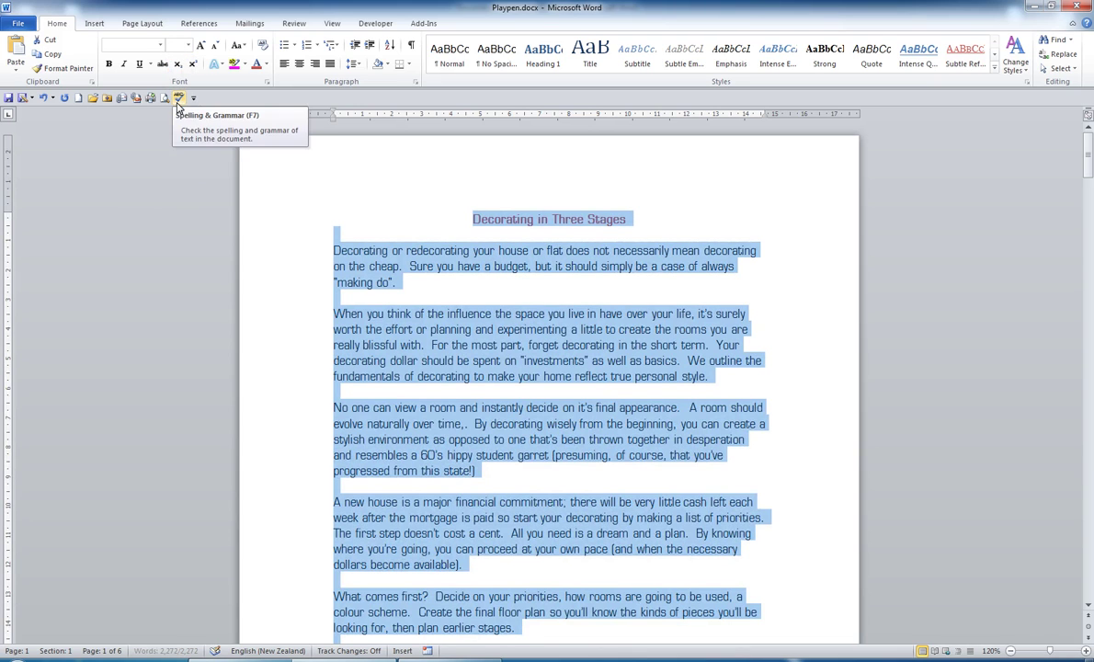
# - Enlarge the title "Decorating in Three Stages" incrementally with Grow Font up to size 48
pyautogui.click(299, 225)
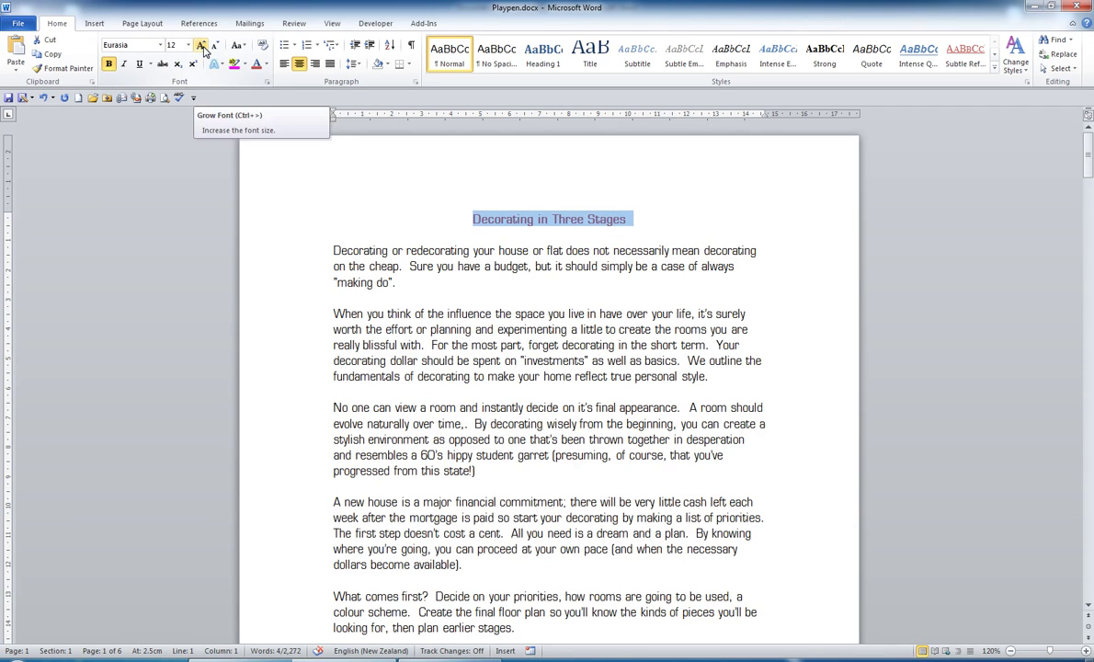
pyautogui.click(201, 46)
pyautogui.click(202, 46)
pyautogui.click(201, 46)
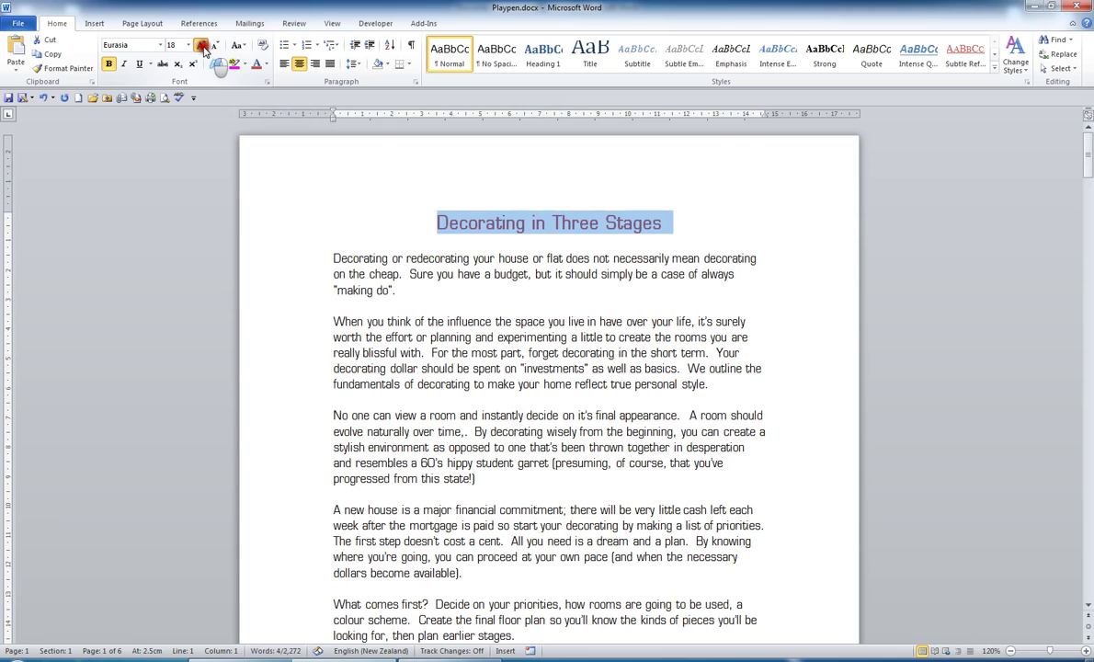
pyautogui.click(201, 46)
pyautogui.click(201, 46)
pyautogui.click(201, 46)
pyautogui.click(201, 46)
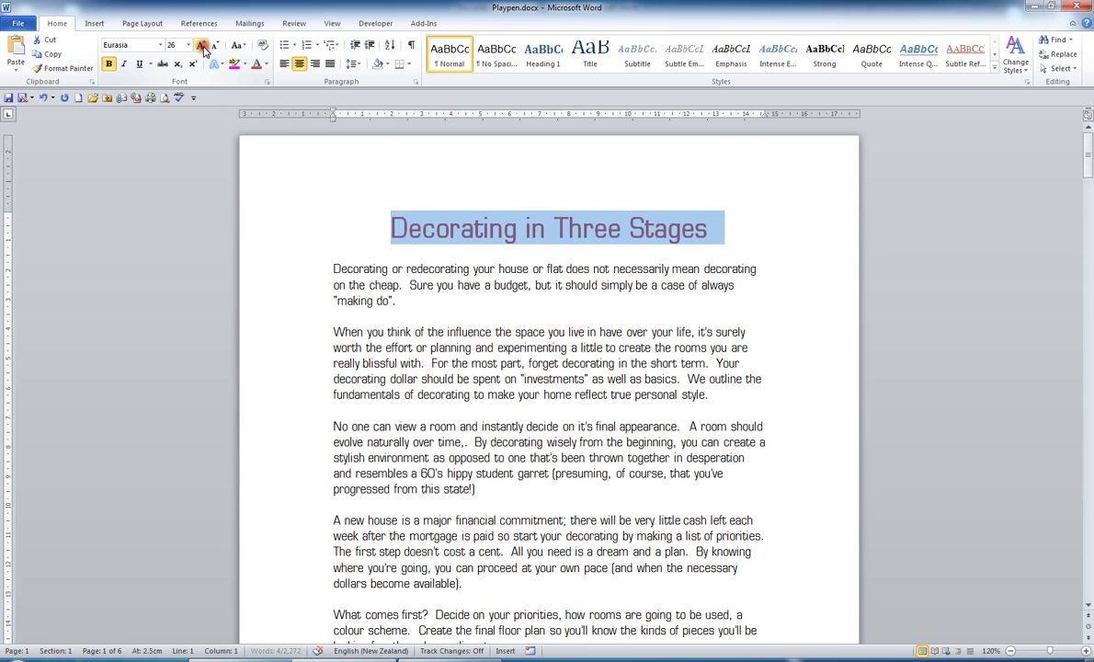
pyautogui.click(202, 46)
pyautogui.click(202, 46)
pyautogui.click(201, 46)
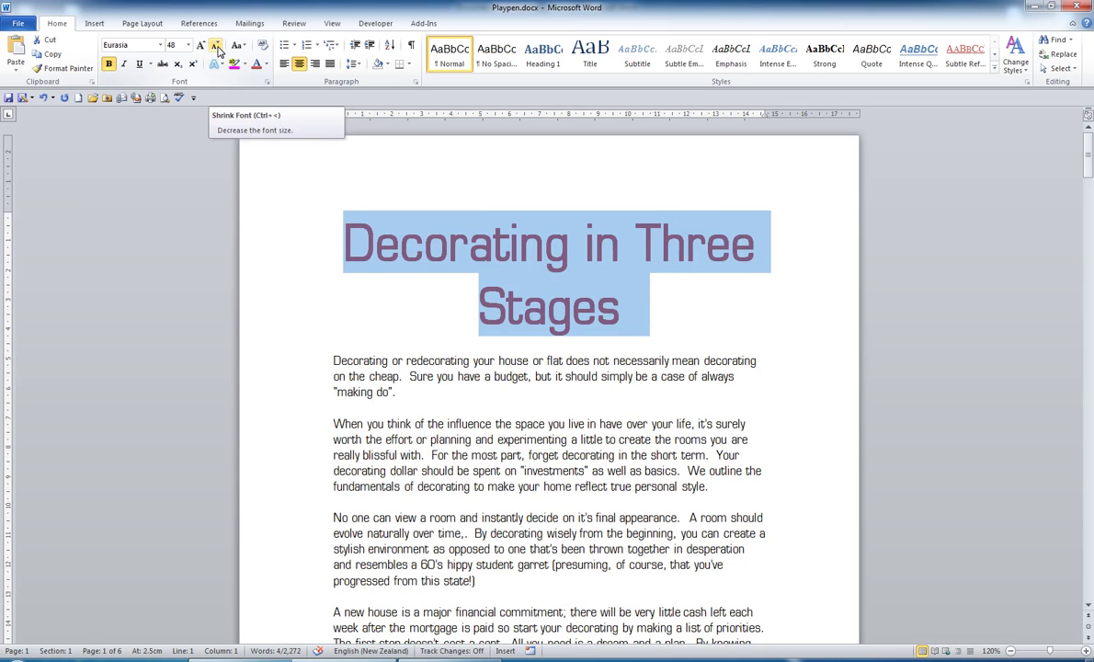
# - Shrink the title several size steps and enlarge it again to settle on size 36
pyautogui.click(217, 48)
pyautogui.click(217, 48)
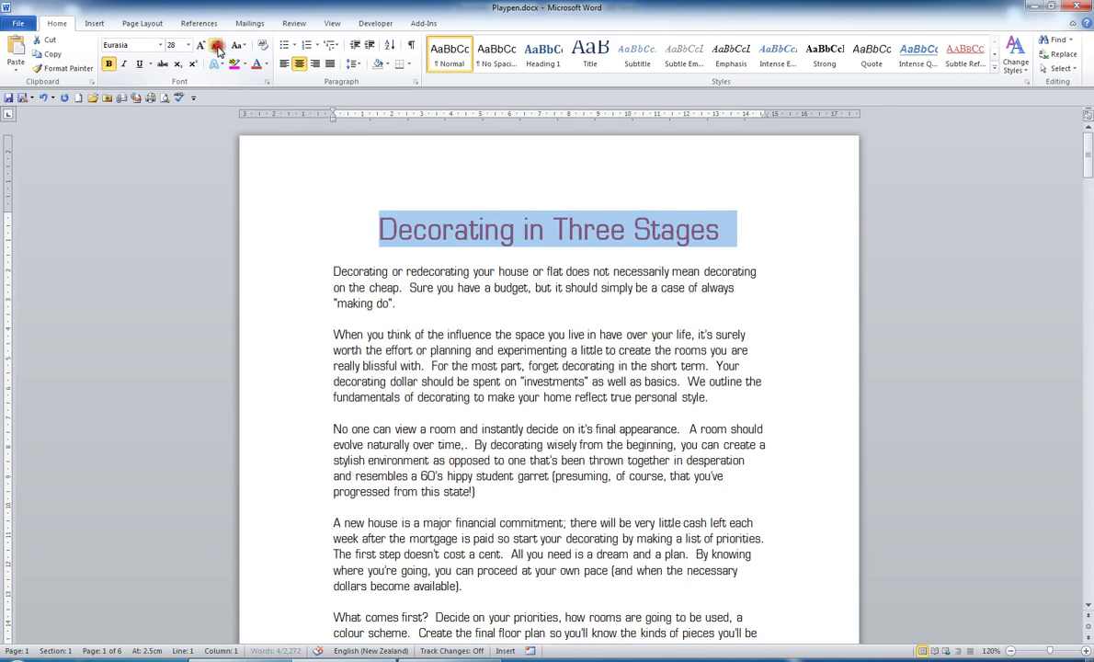
pyautogui.click(217, 48)
pyautogui.click(201, 49)
pyautogui.click(201, 49)
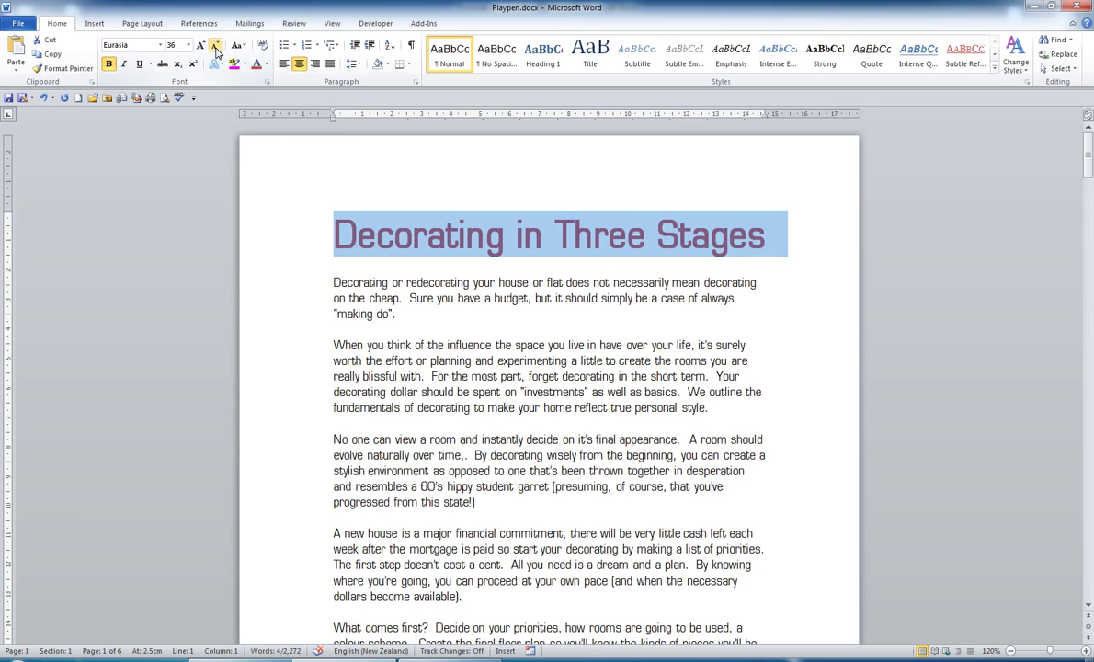
# - Reduce the font size of the whole document by five increments with Shrink Font
pyautogui.hotkey('ctrl', 'a')
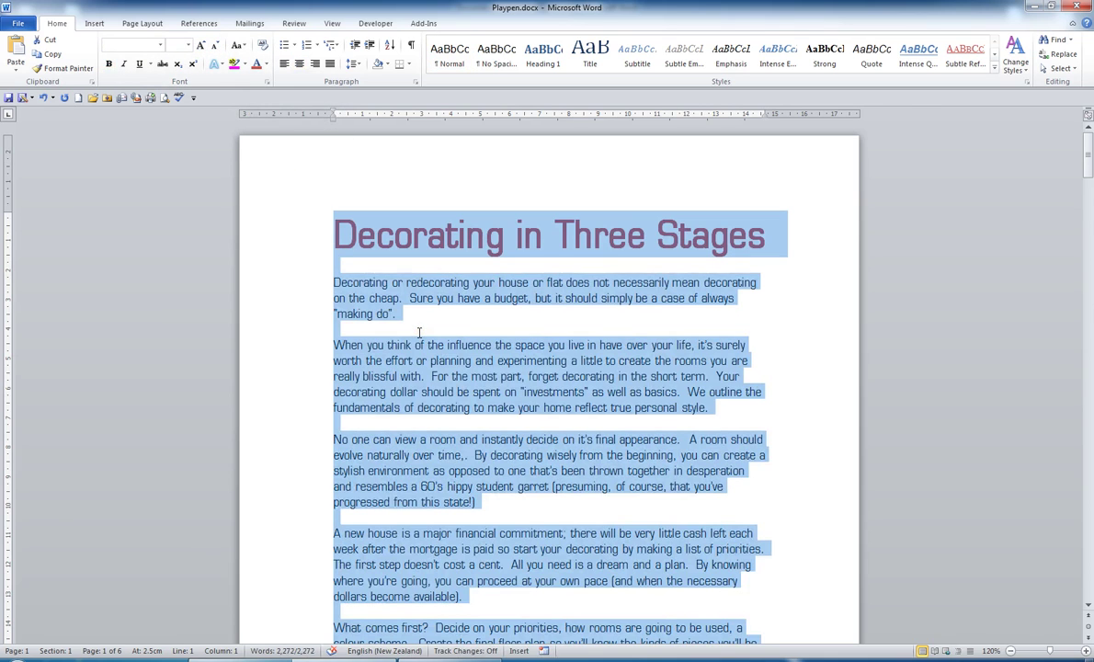
pyautogui.click(217, 46)
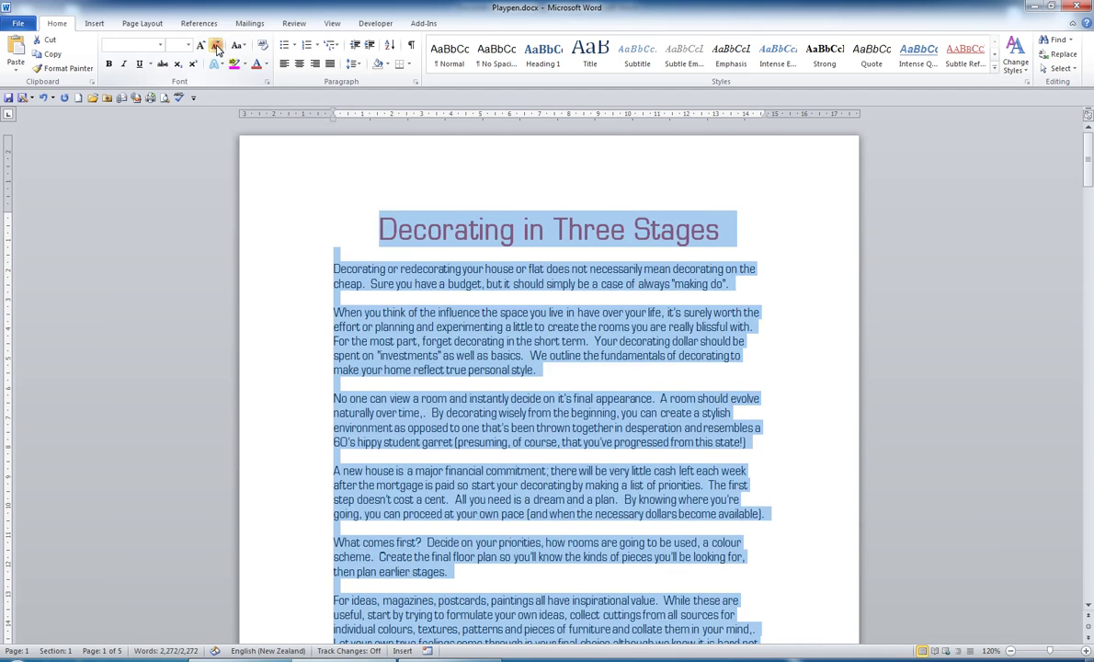
pyautogui.click(217, 46)
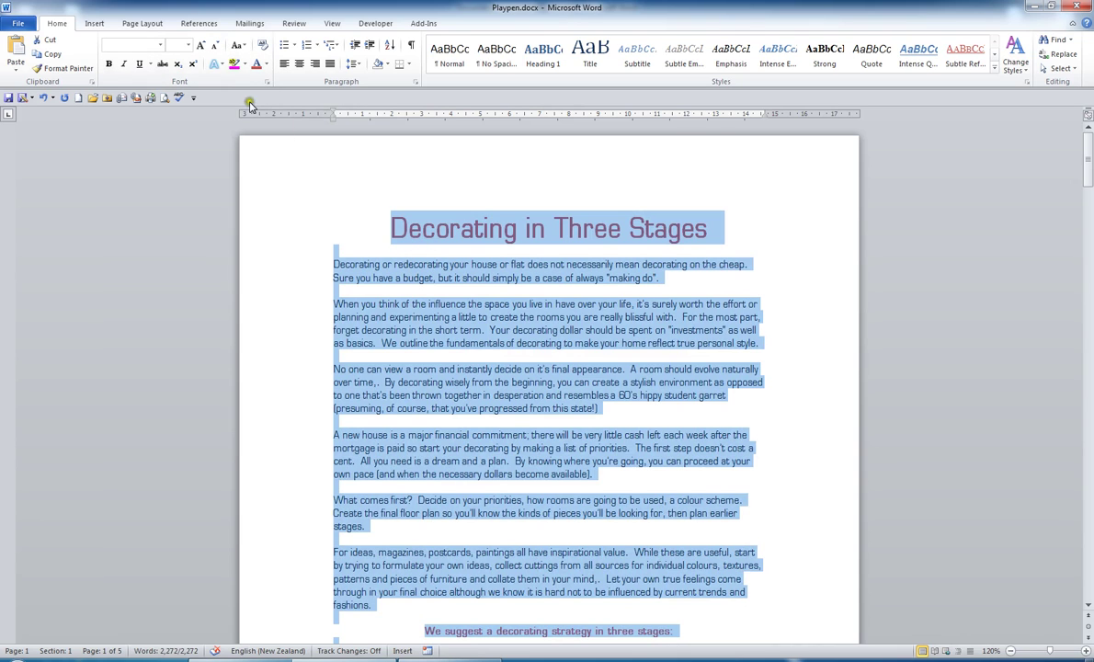
pyautogui.click(217, 48)
pyautogui.click(217, 48)
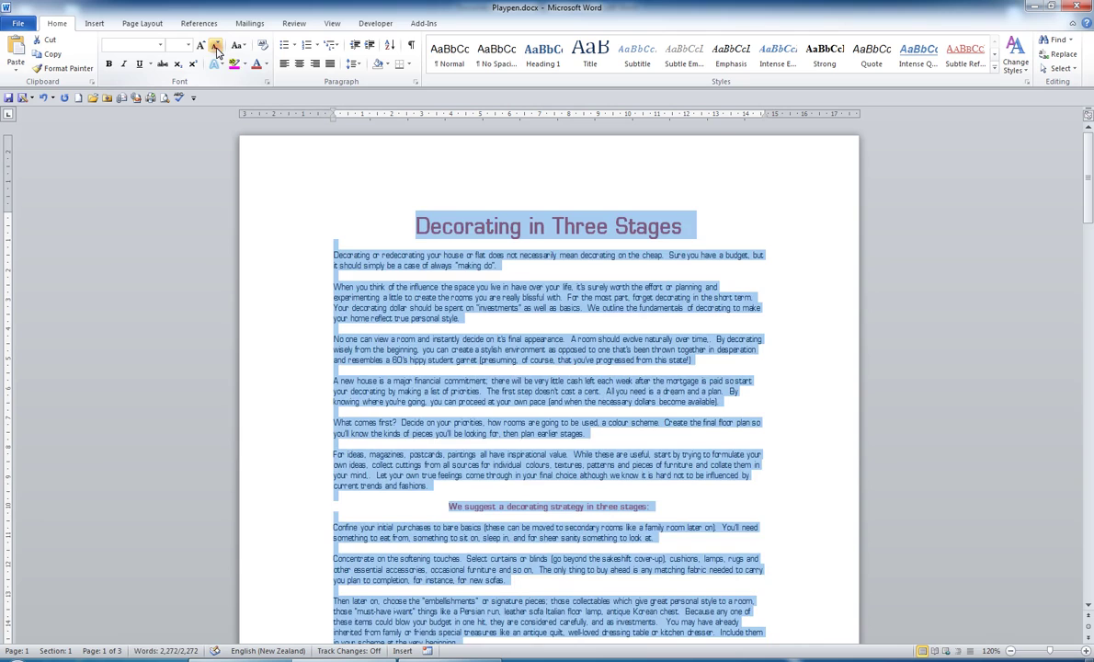
pyautogui.click(217, 48)
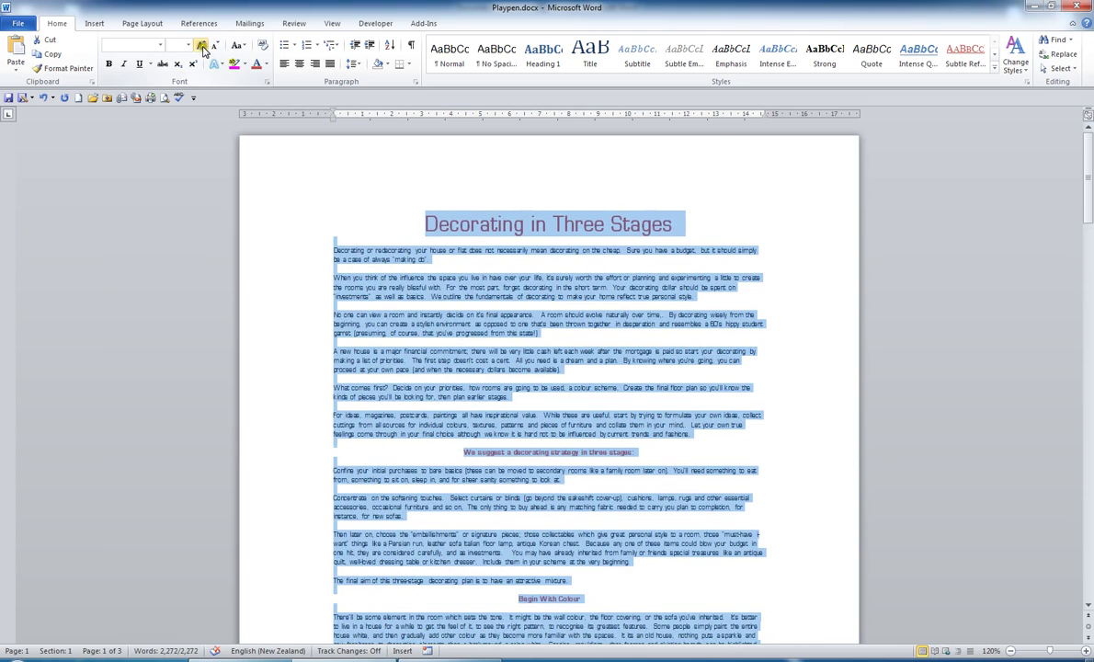
# - Enlarge the whole document's text by five increments with Grow Font, bringing the title back to size 36
pyautogui.click(201, 46)
pyautogui.click(201, 46)
pyautogui.click(202, 46)
pyautogui.click(202, 46)
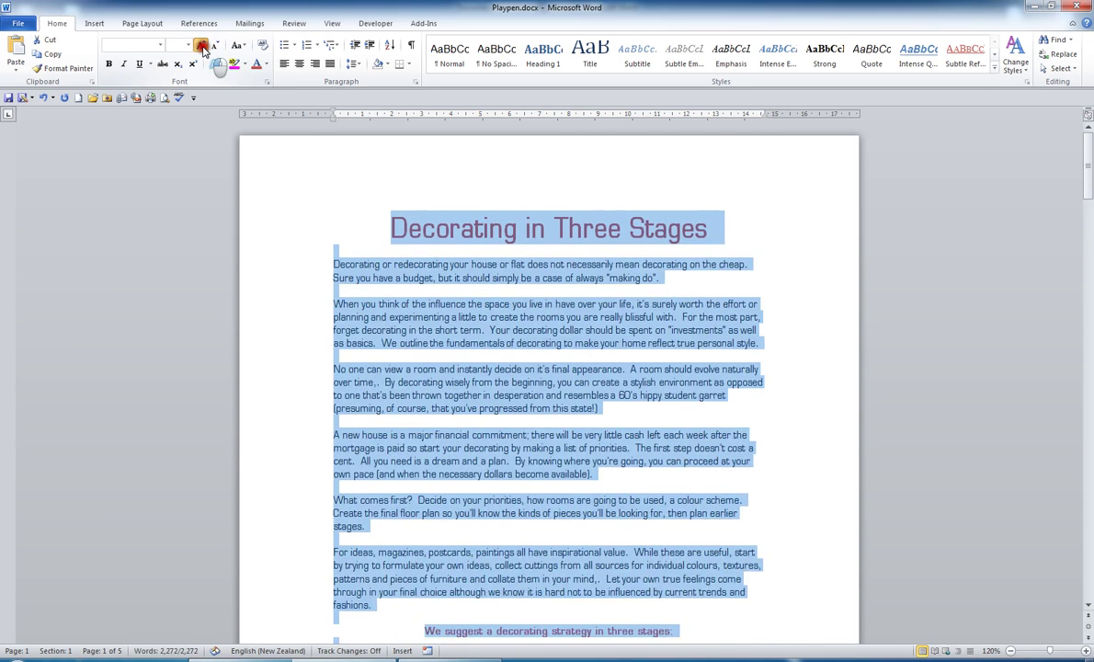
pyautogui.click(202, 46)
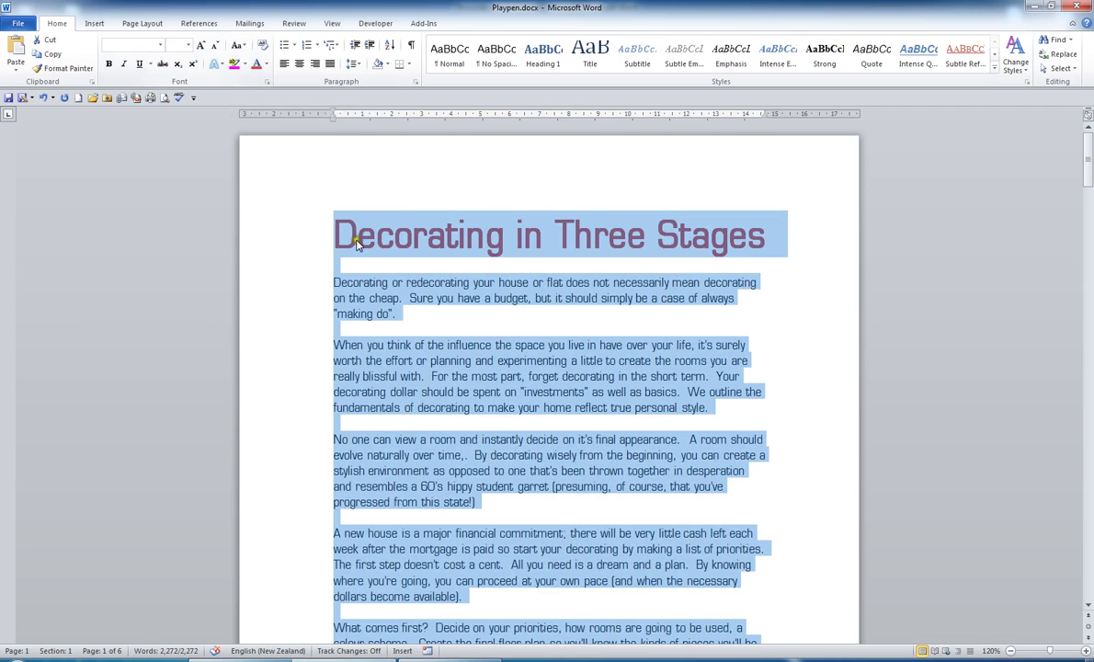
# - Try the title line in UPPERCASE and in lowercase with Change Case
pyautogui.click(366, 286)
pyautogui.click(296, 239)
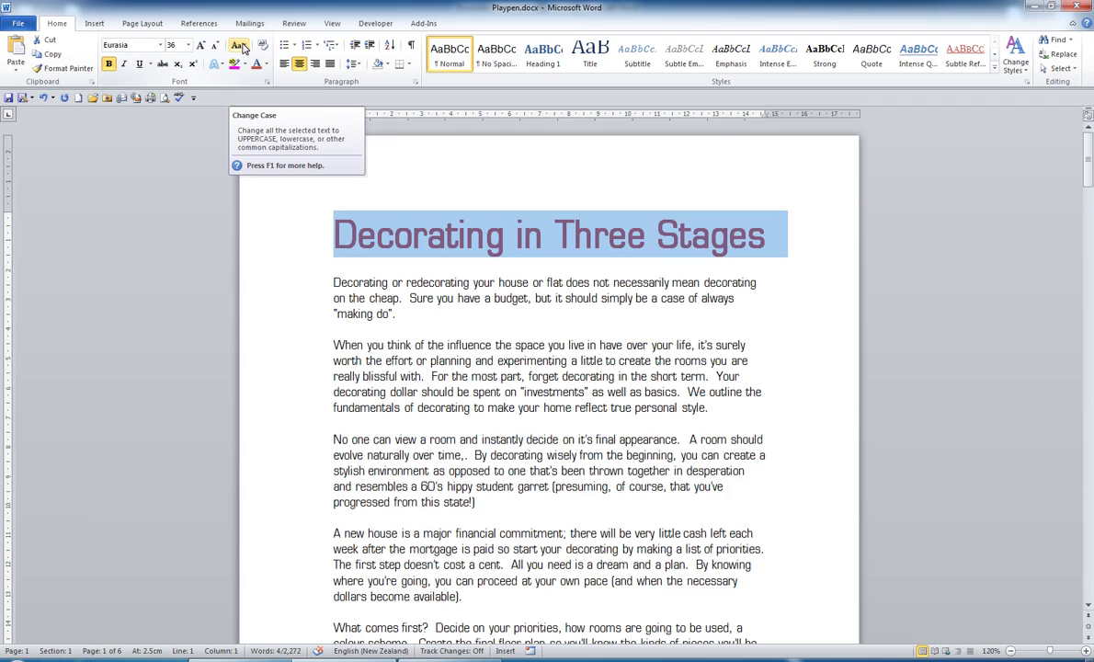
pyautogui.click(241, 46)
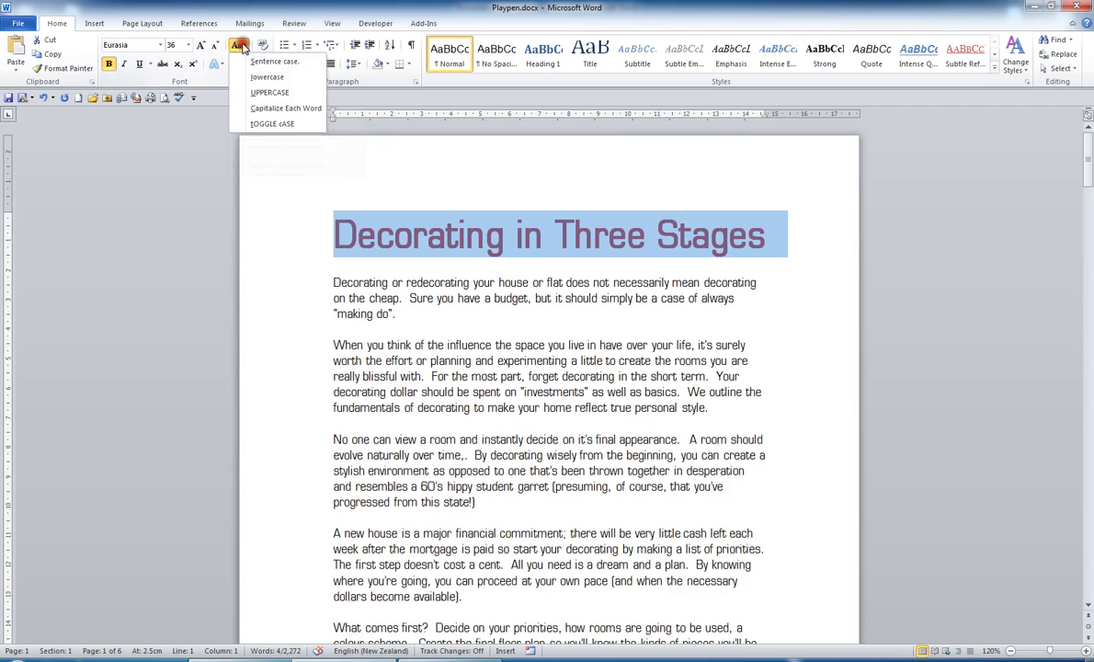
pyautogui.click(268, 92)
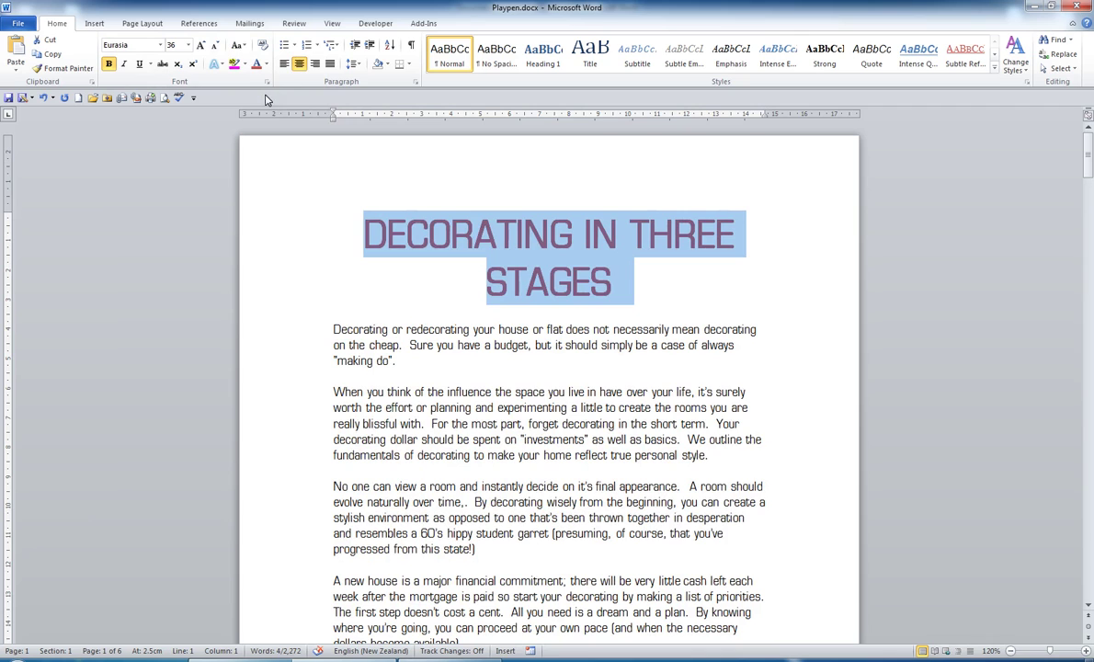
pyautogui.click(238, 45)
pyautogui.click(255, 79)
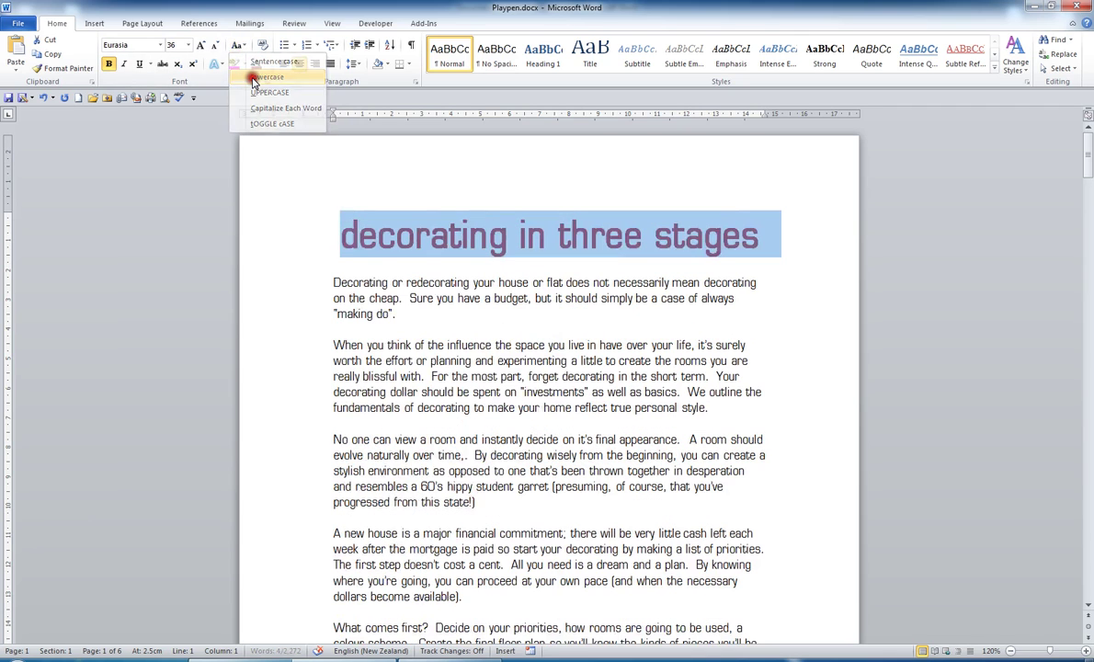
# - Change the title's case to Sentence case and finally to Capitalize Each Word
pyautogui.click(238, 46)
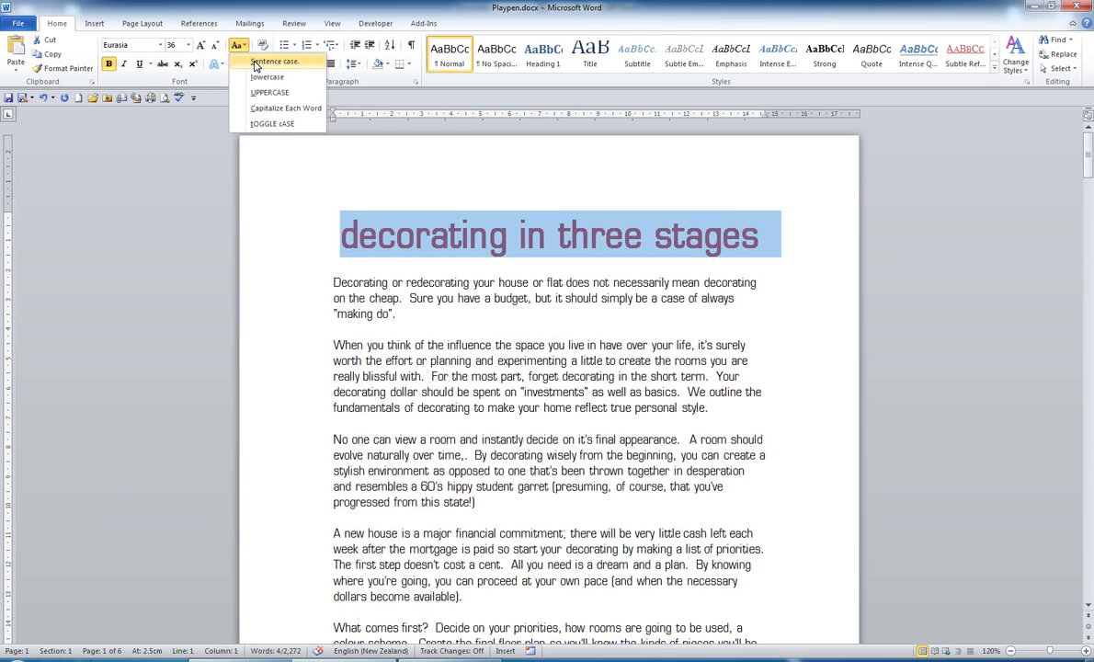
pyautogui.click(256, 61)
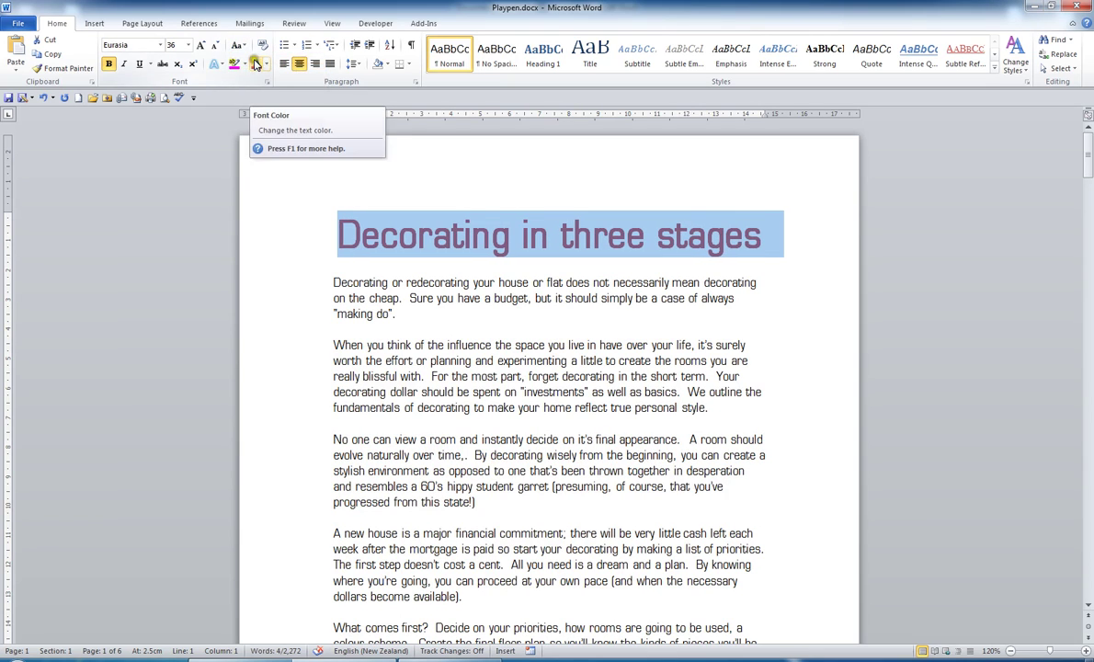
pyautogui.click(244, 47)
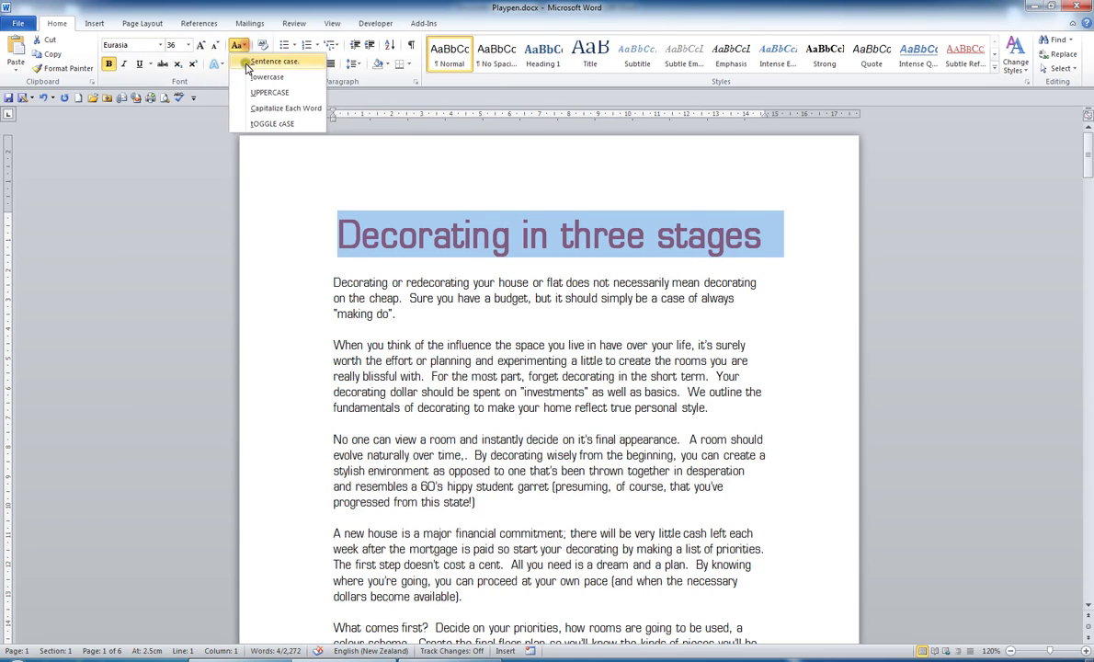
pyautogui.click(258, 108)
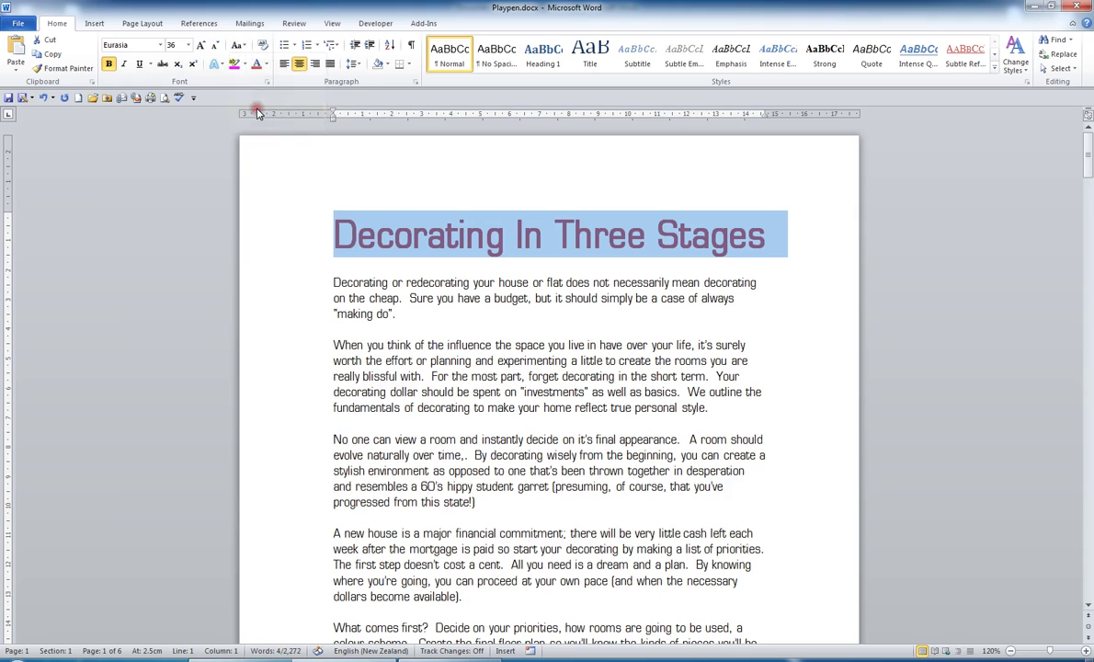
# - Apply a double underline to the title and set the underline color to an orange theme shade
pyautogui.click(151, 64)
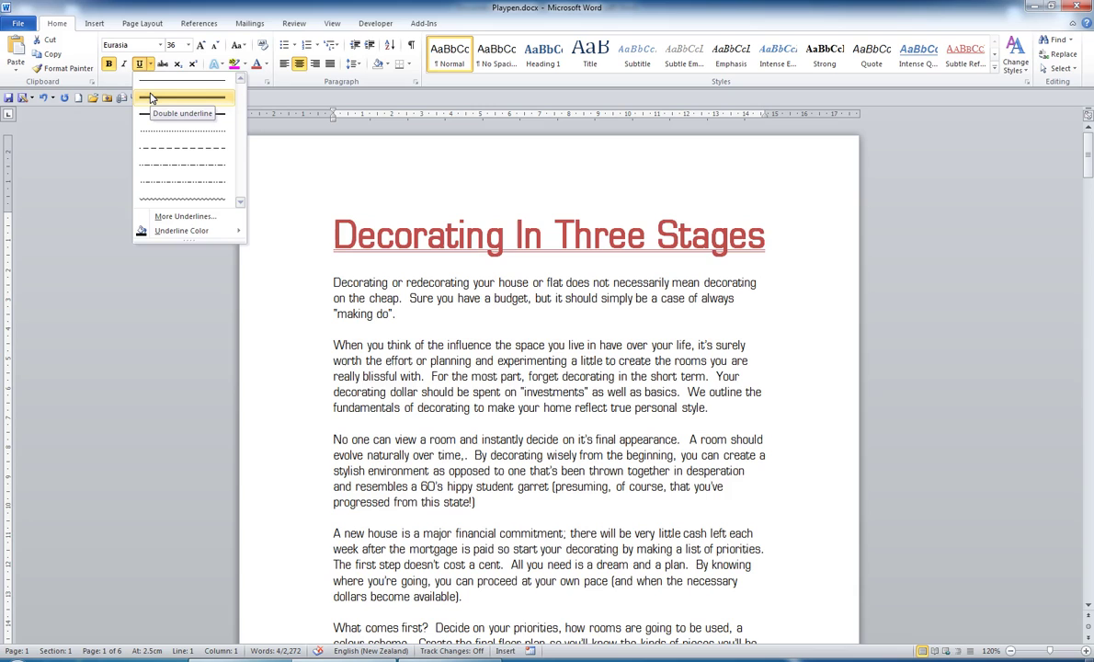
pyautogui.click(153, 99)
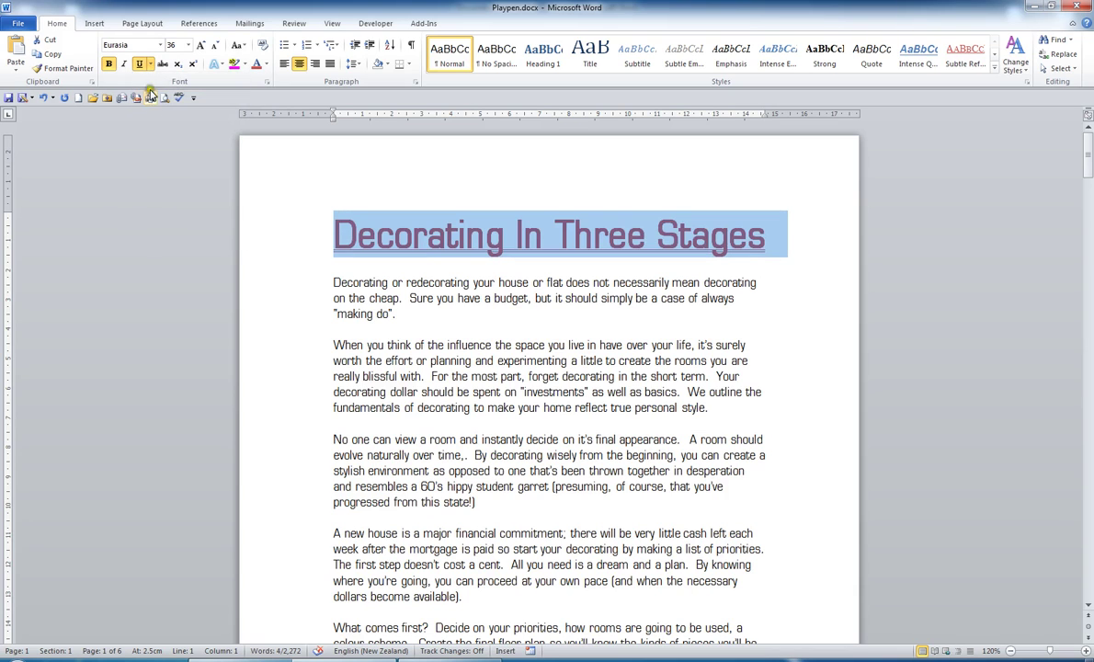
pyautogui.click(151, 64)
pyautogui.moveTo(187, 232)
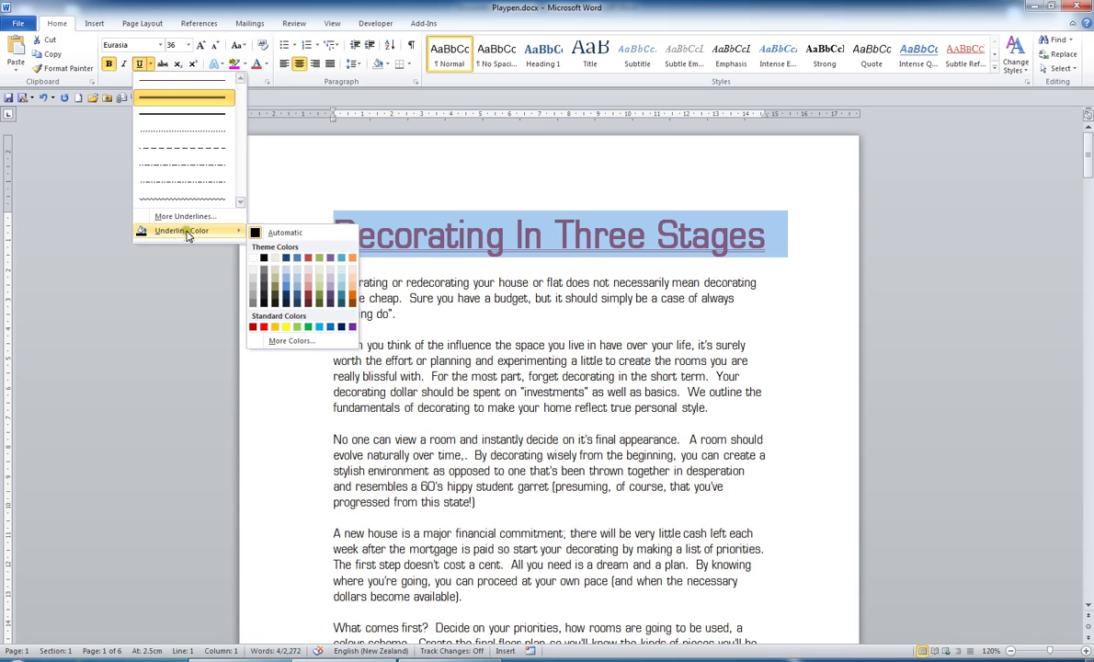
pyautogui.click(353, 301)
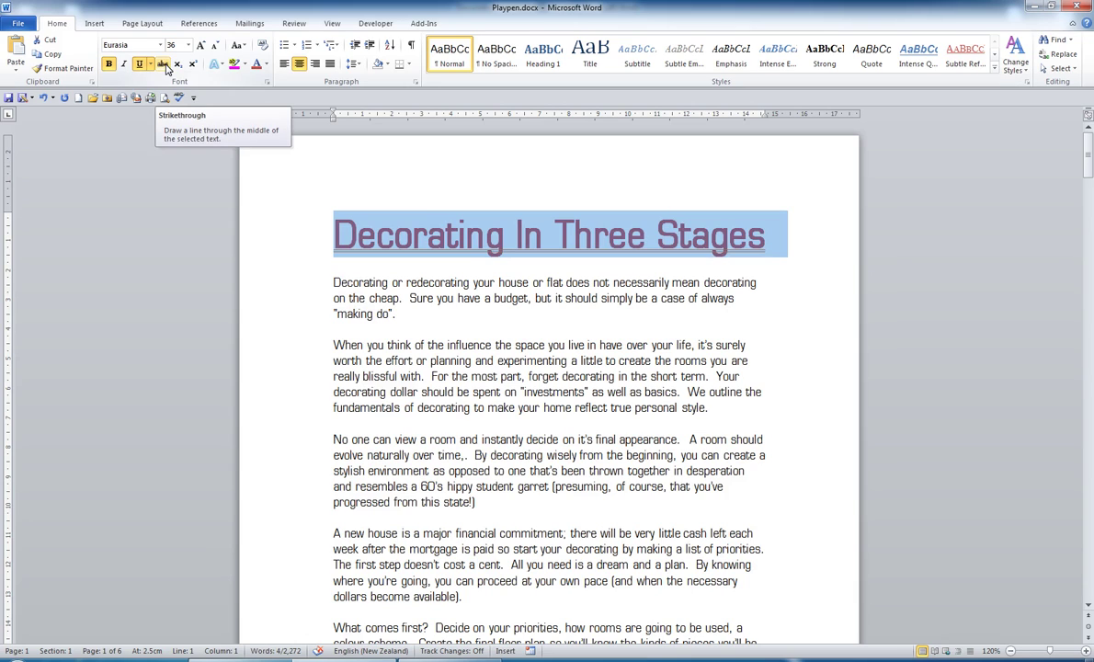
# - Try strikethrough on the title and remove it again
pyautogui.click(164, 64)
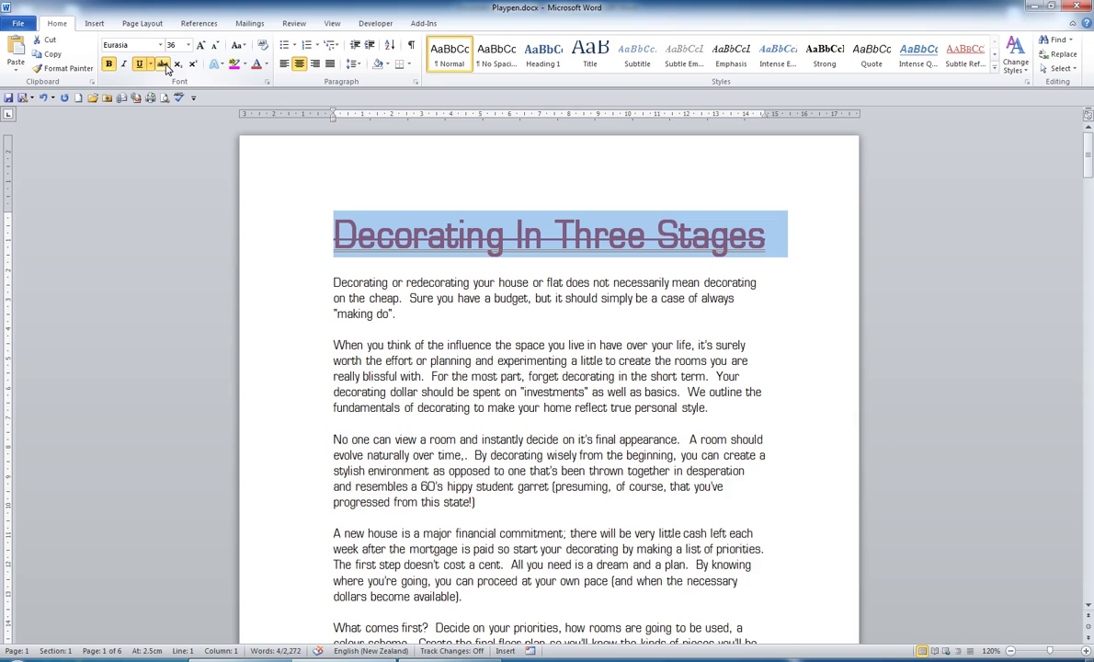
pyautogui.click(163, 65)
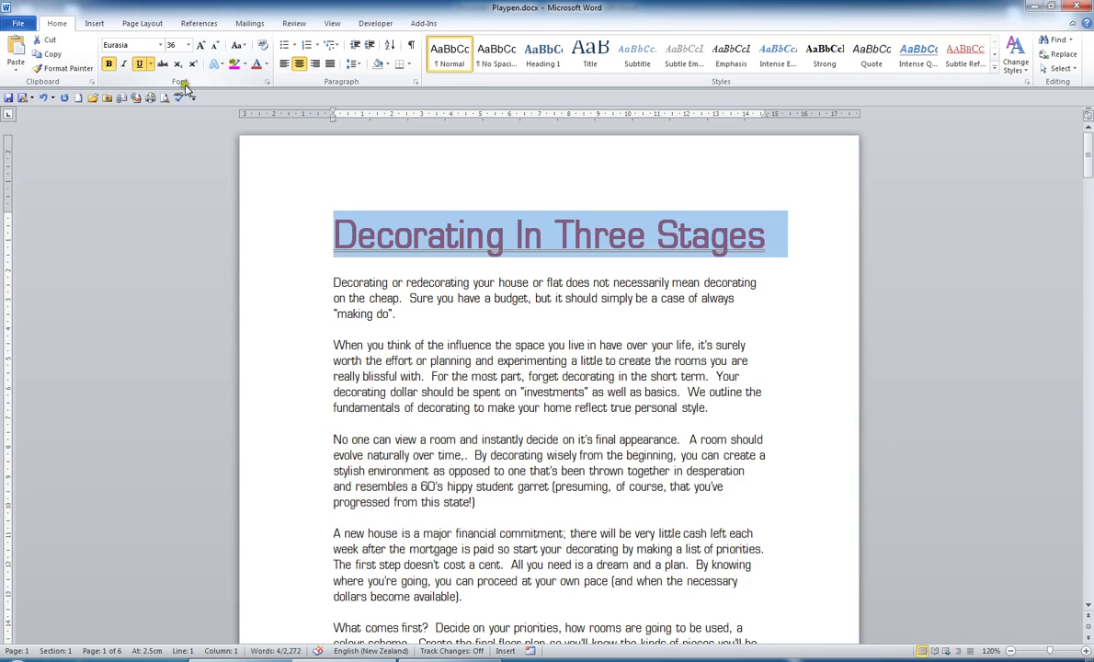
# - Insert two blank lines below the first body paragraph, which ends in "making do"
pyautogui.click(338, 329)
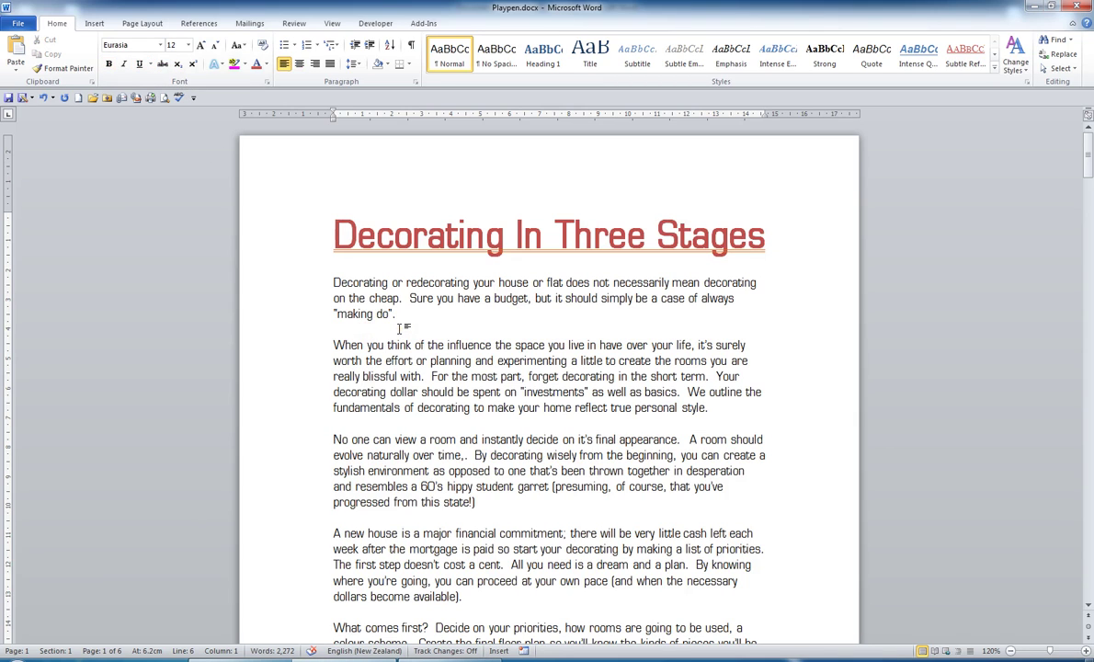
pyautogui.press('Return')
pyautogui.press('Return')
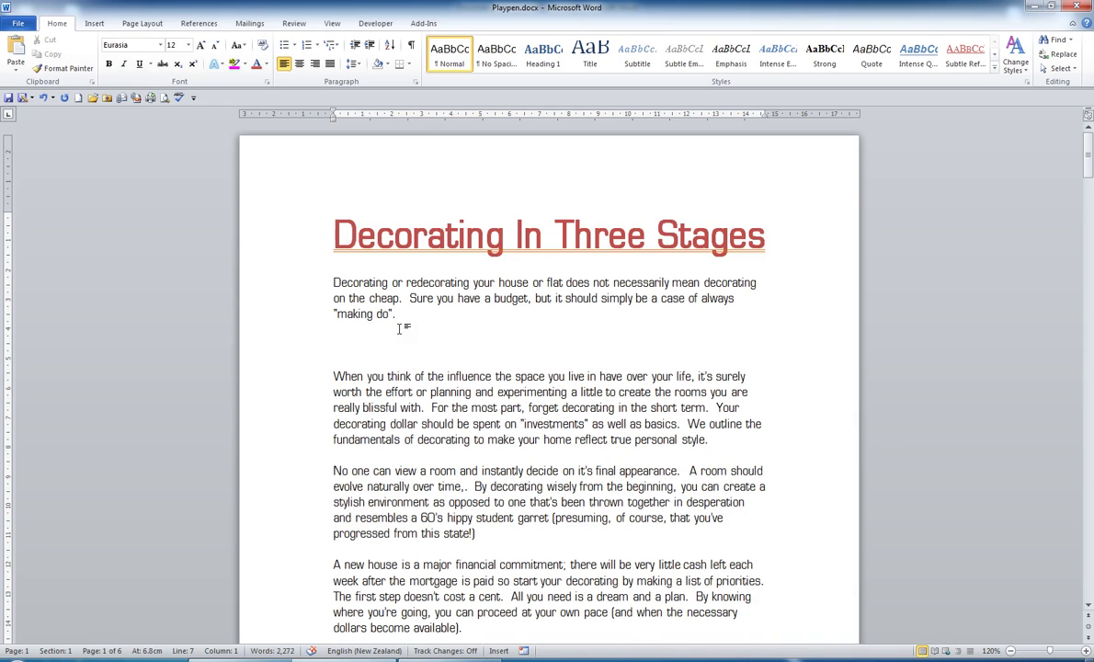
# - Enter "90o cm2" on the blank line below the first body paragraph, with the "o" and the "2" as superscripts
pyautogui.write('90')
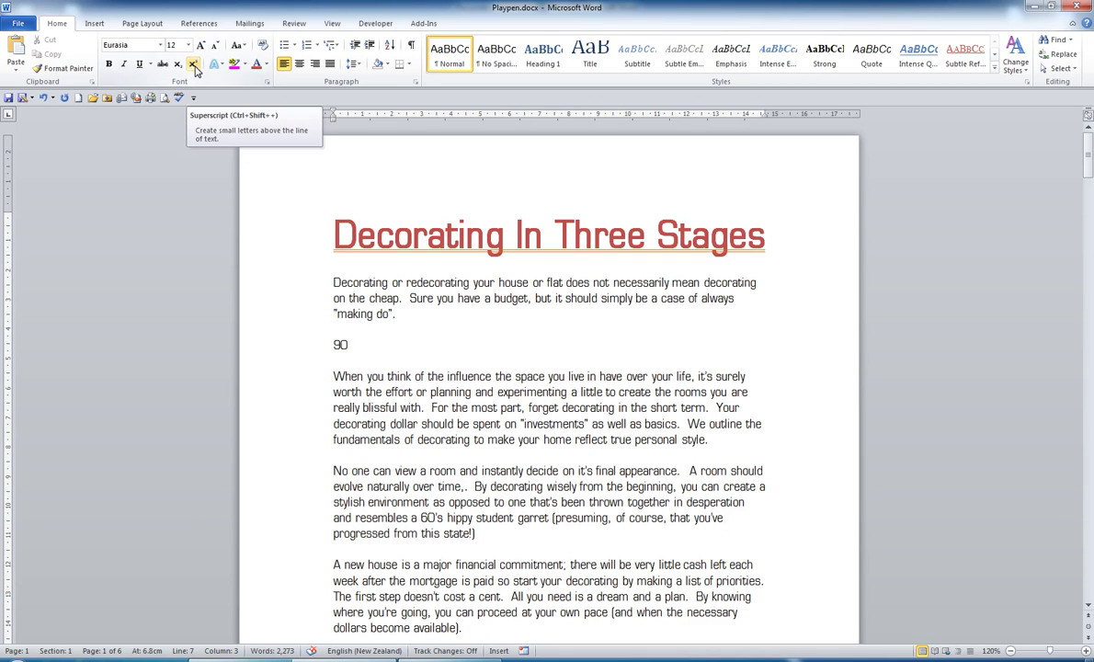
pyautogui.click(194, 64)
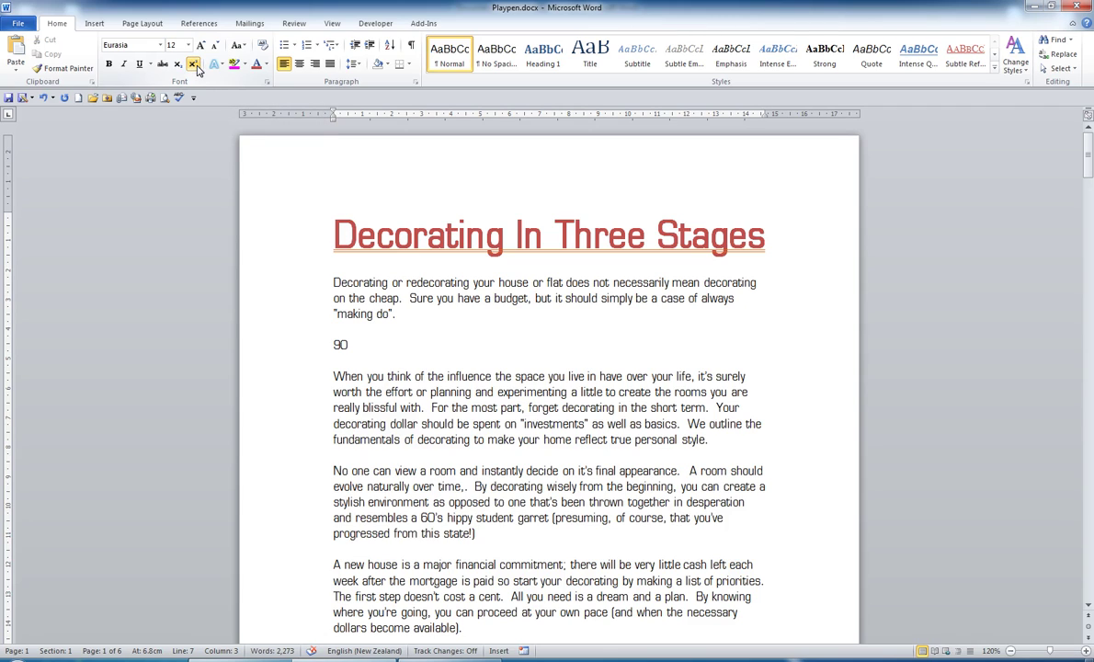
pyautogui.write('o')
pyautogui.write('cm')
pyautogui.click(194, 64)
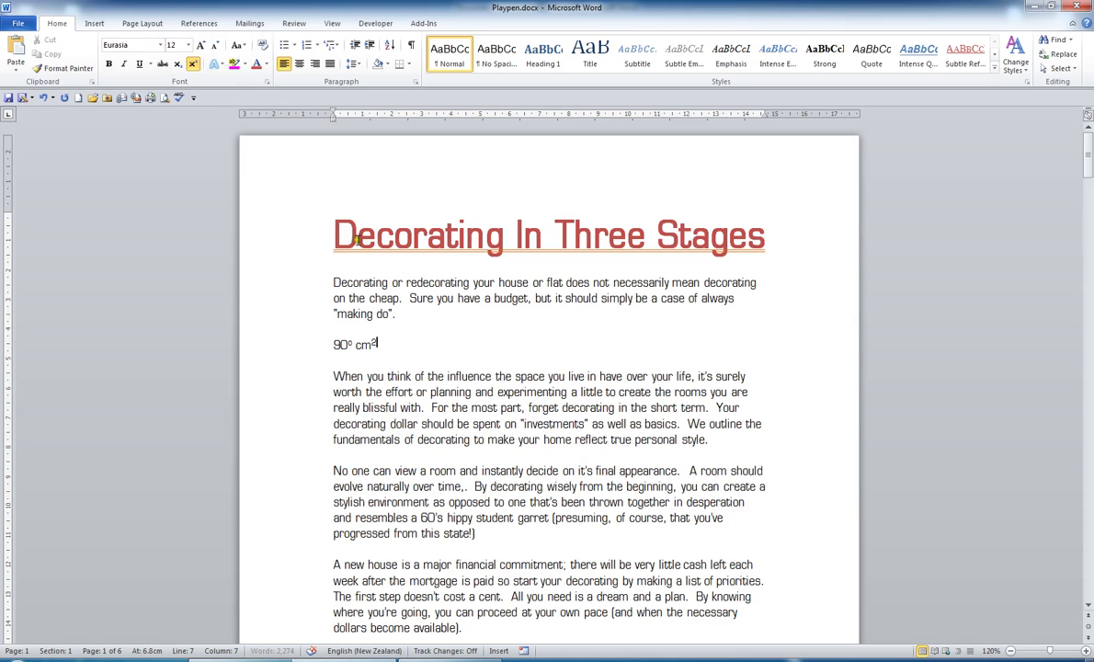
pyautogui.click(194, 66)
# - Add "H2O" after the square-centimetre unit, with its "2" as a subscript
pyautogui.write('H')
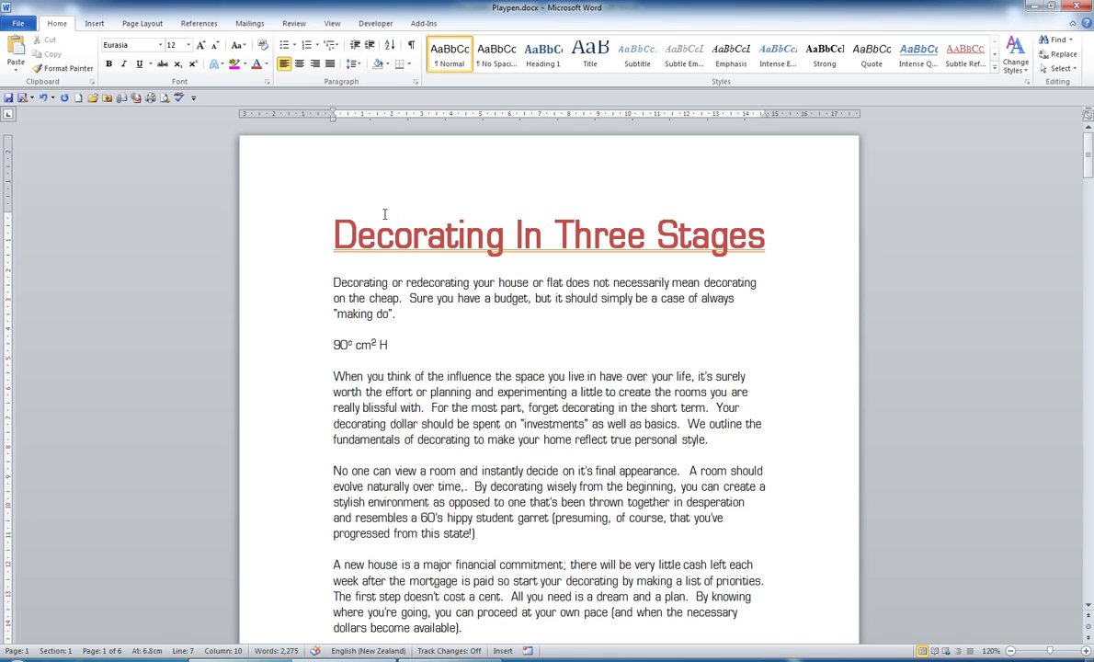
pyautogui.click(182, 69)
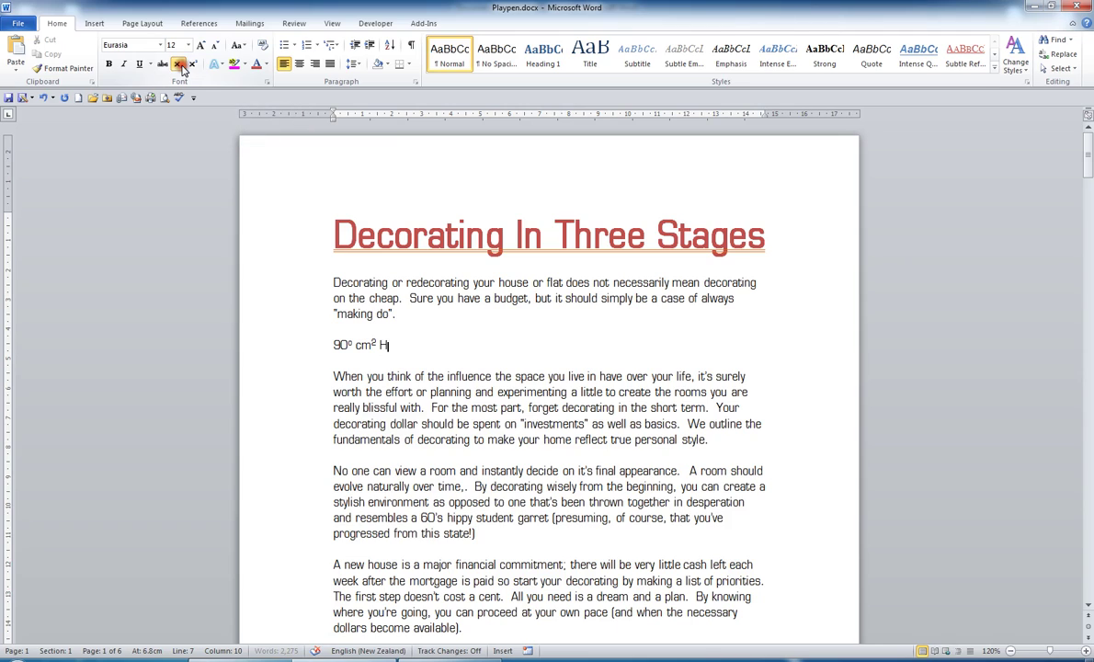
pyautogui.write('2')
pyautogui.click(179, 65)
pyautogui.write('0')
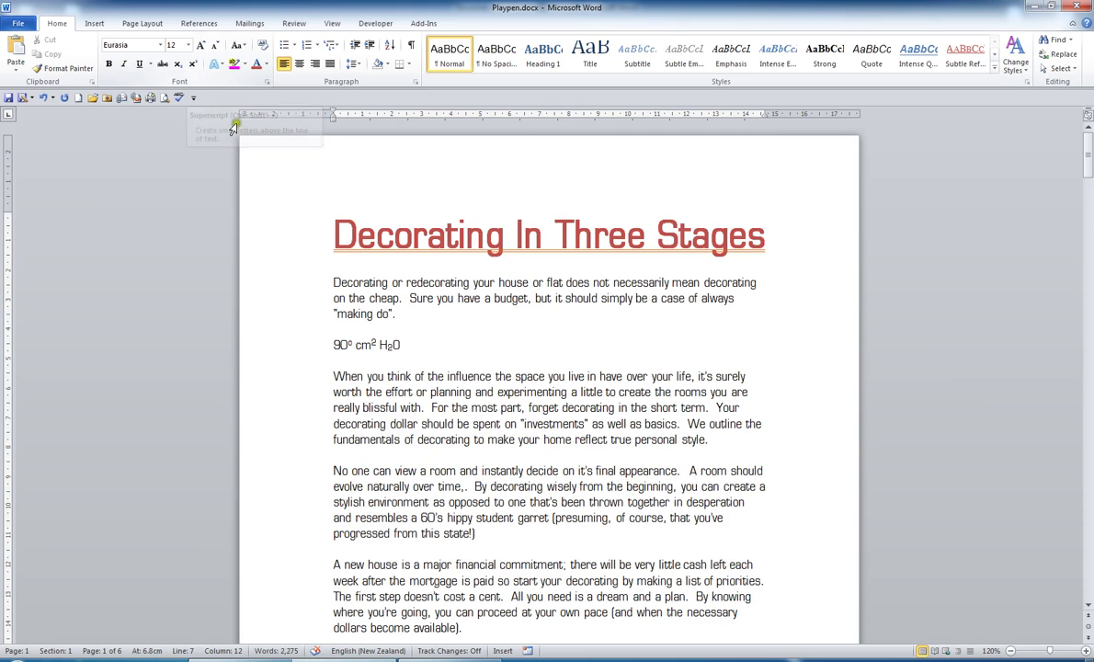
# - Change the title's font color to a light orange theme shade
pyautogui.click(304, 243)
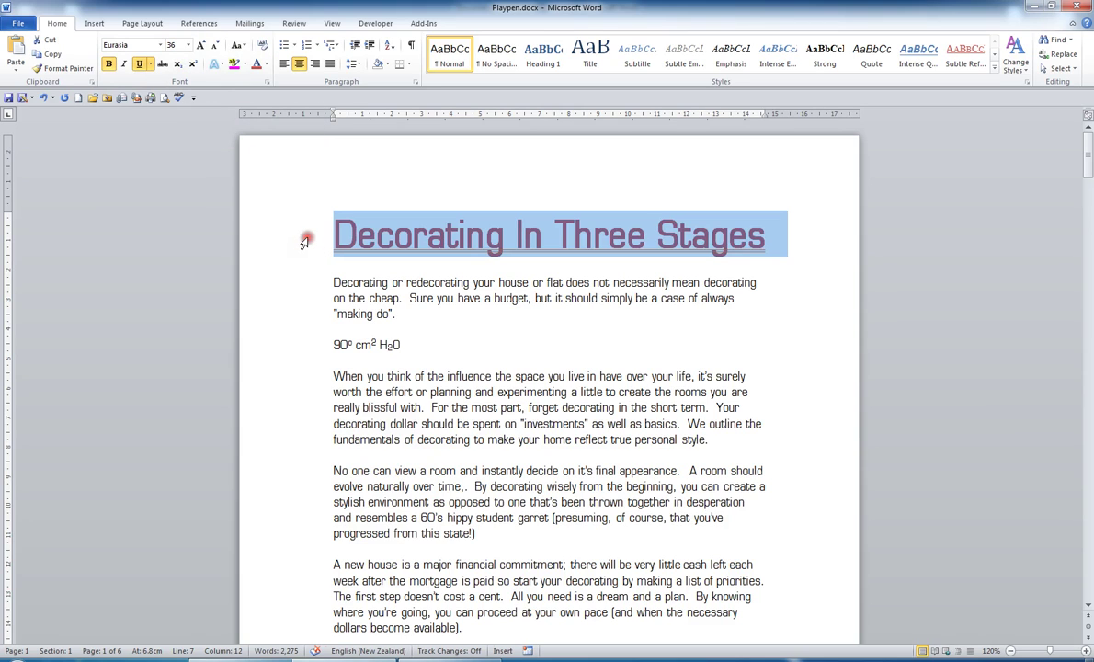
pyautogui.click(266, 64)
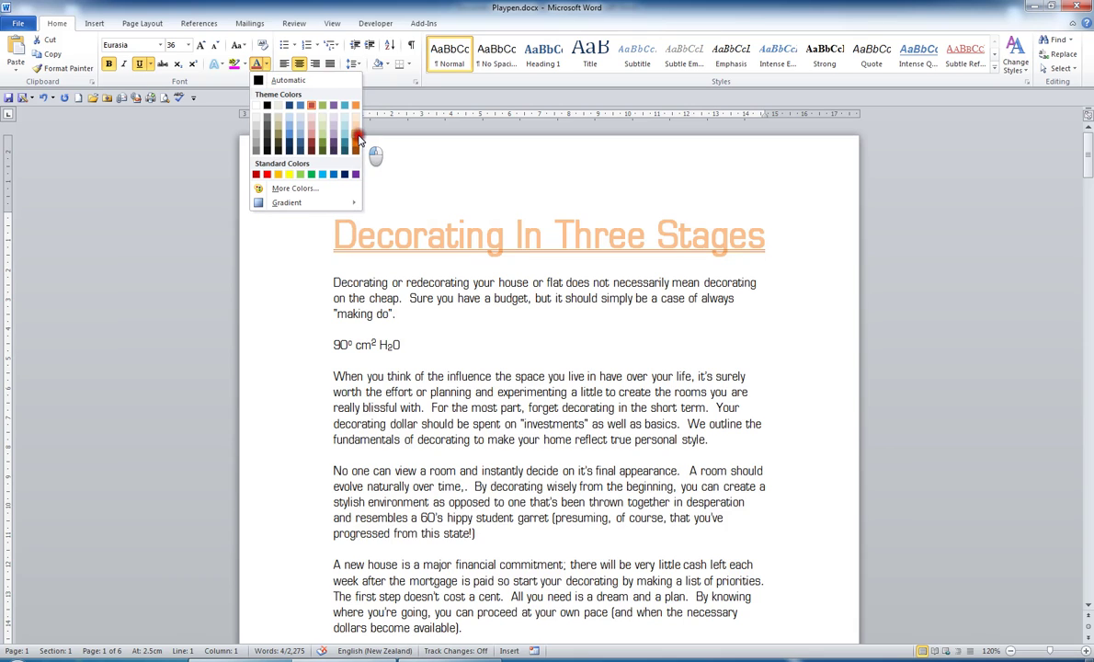
pyautogui.click(358, 139)
pyautogui.click(410, 313)
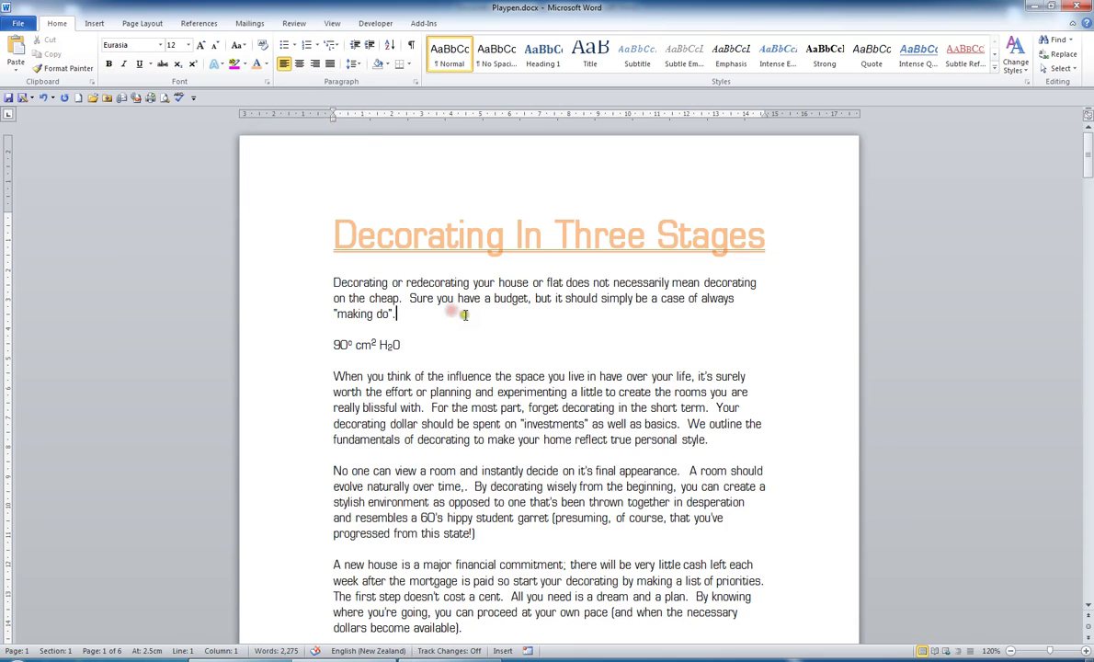
# - Apply the text effect "Gradient Fill - Gray, Outline - Gray" to the title
pyautogui.click(296, 242)
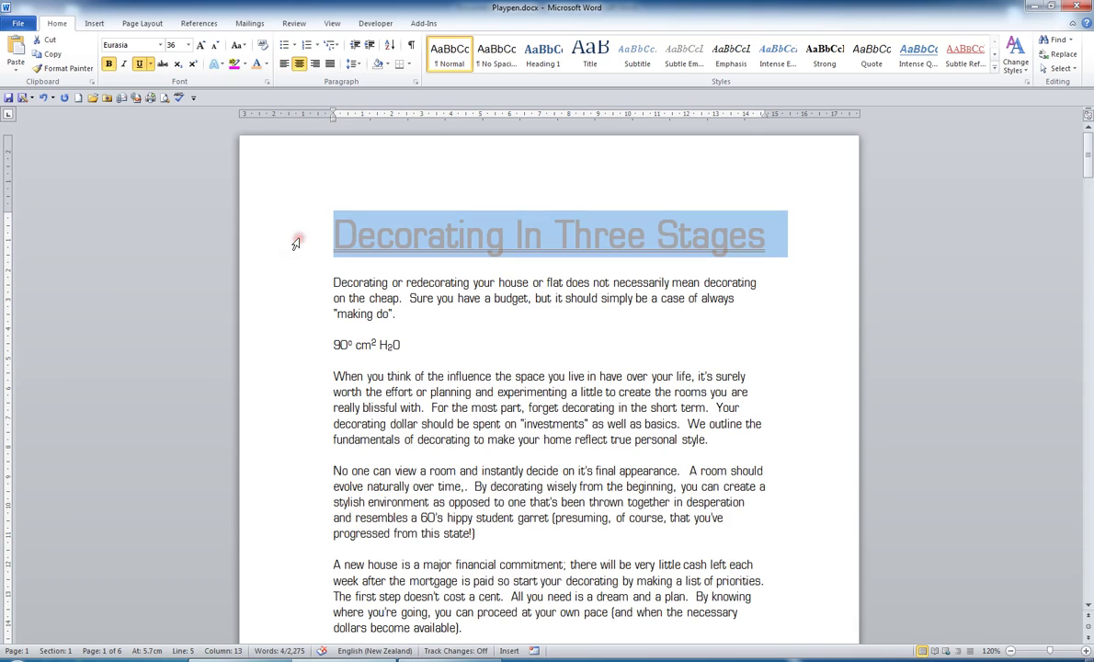
pyautogui.click(219, 68)
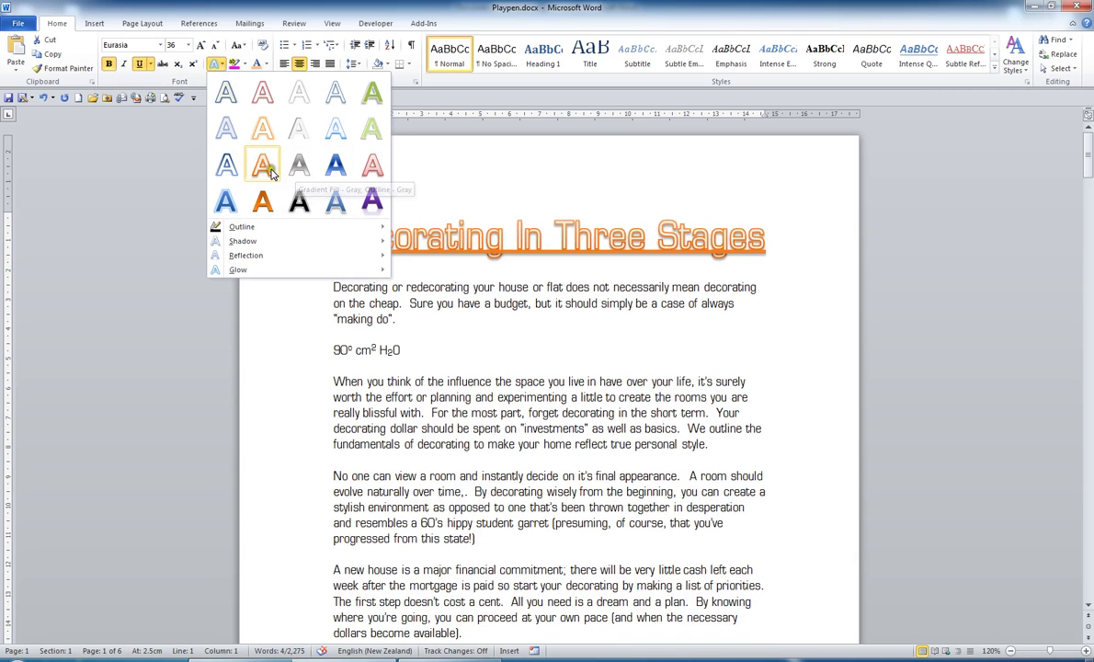
pyautogui.click(301, 170)
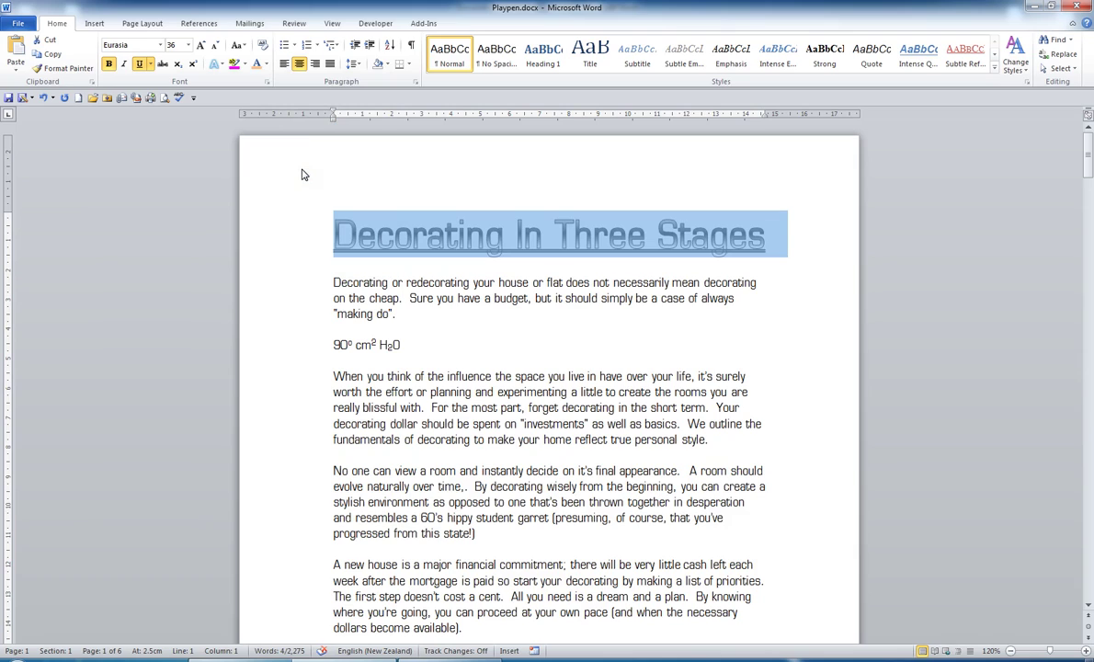
pyautogui.click(333, 373)
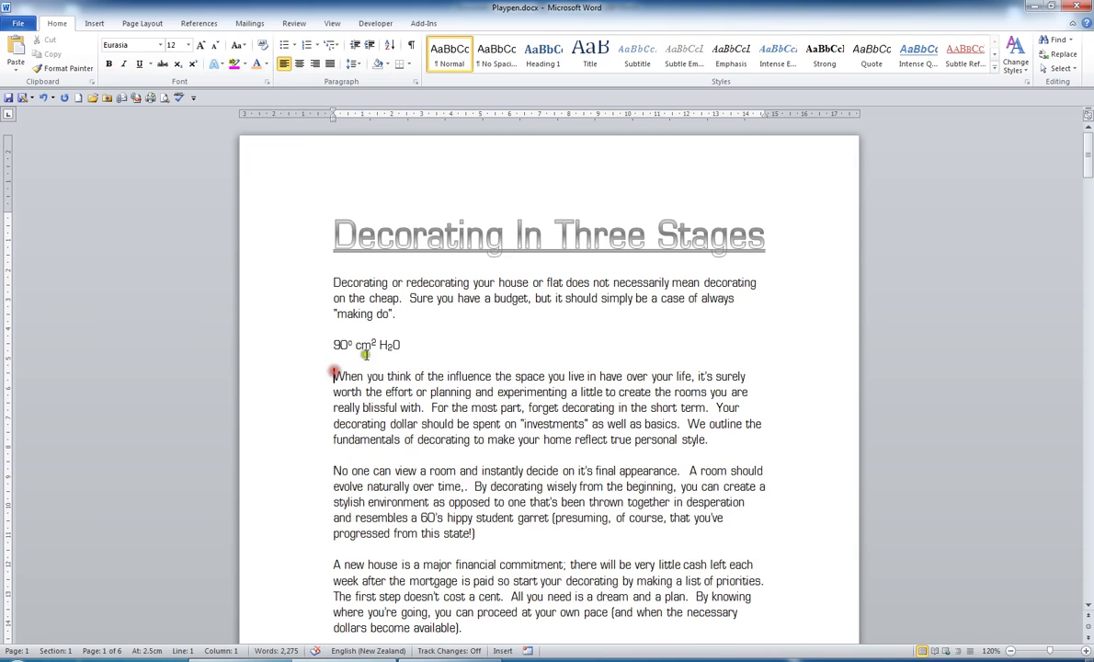
# - Highlight in yellow the text from "When you think" to "blissful with" and from "No one can view" to "over time"
pyautogui.click(246, 71)
pyautogui.click(238, 79)
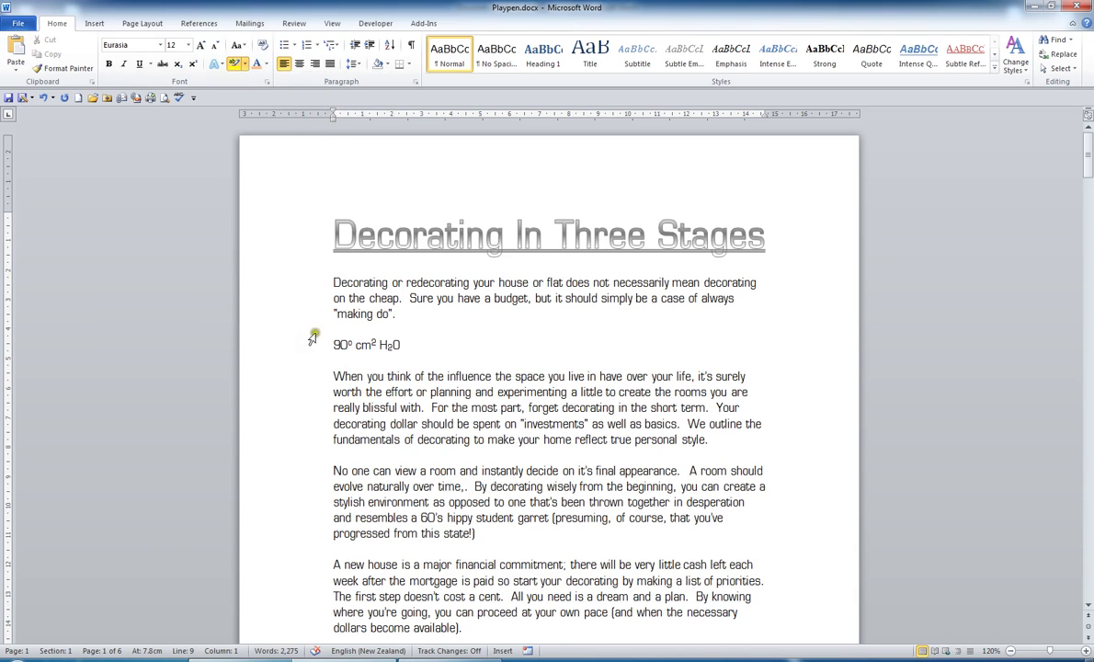
pyautogui.moveTo(317, 374); pyautogui.dragTo(422, 407)
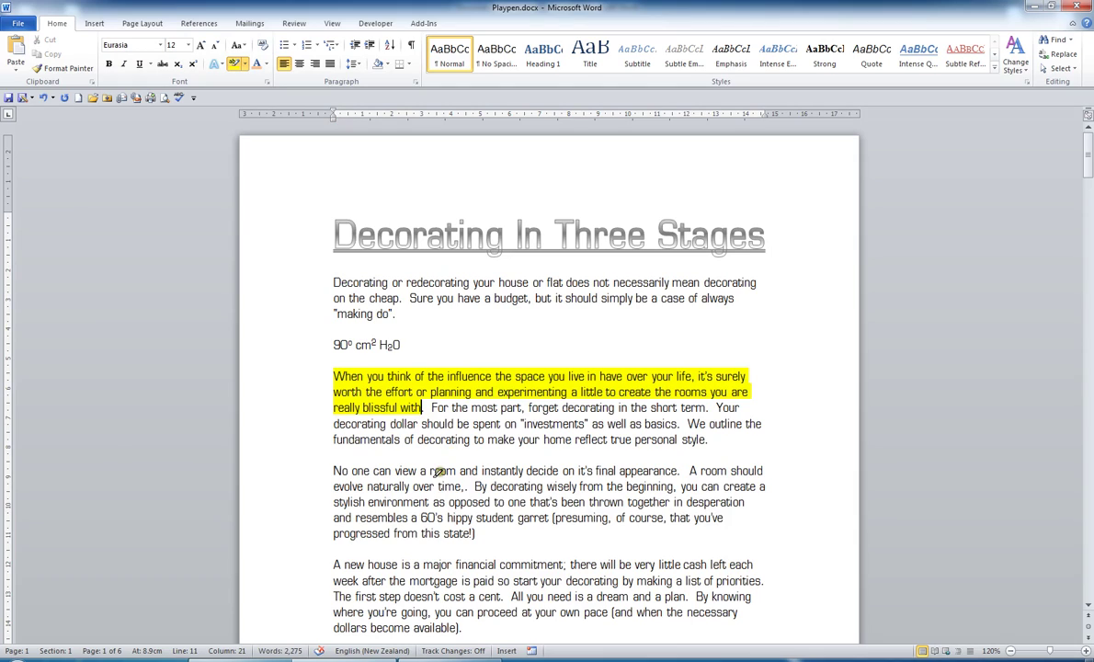
pyautogui.moveTo(333, 470)
pyautogui.mouseDown()
pyautogui.moveTo(383, 490)
pyautogui.moveTo(462, 487)
pyautogui.mouseUp()
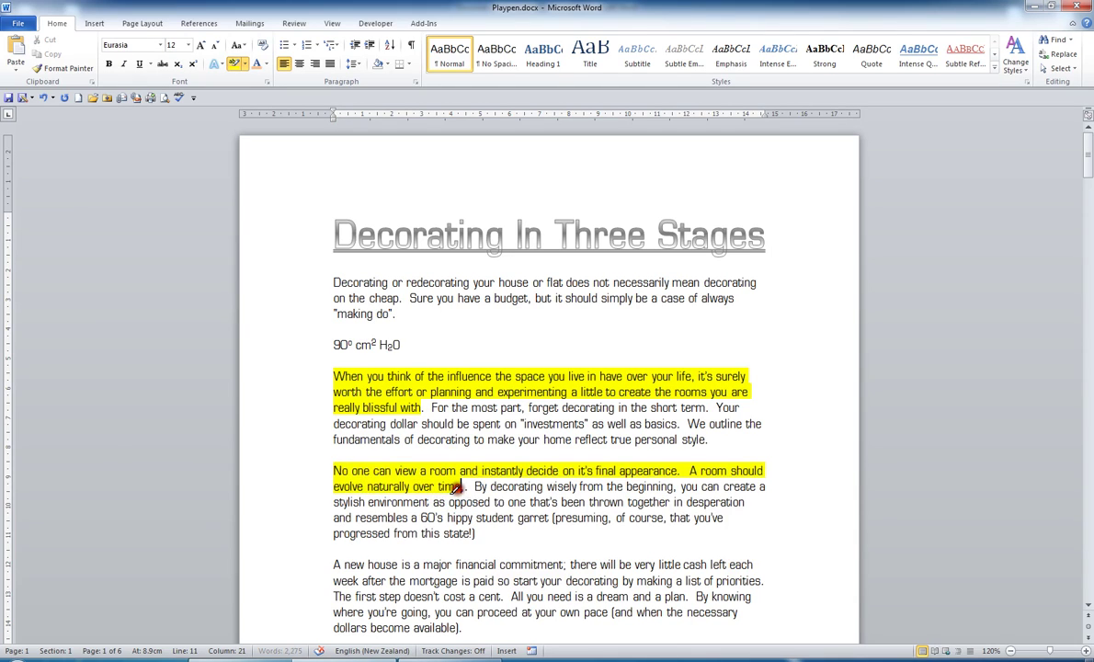
pyautogui.click(235, 64)
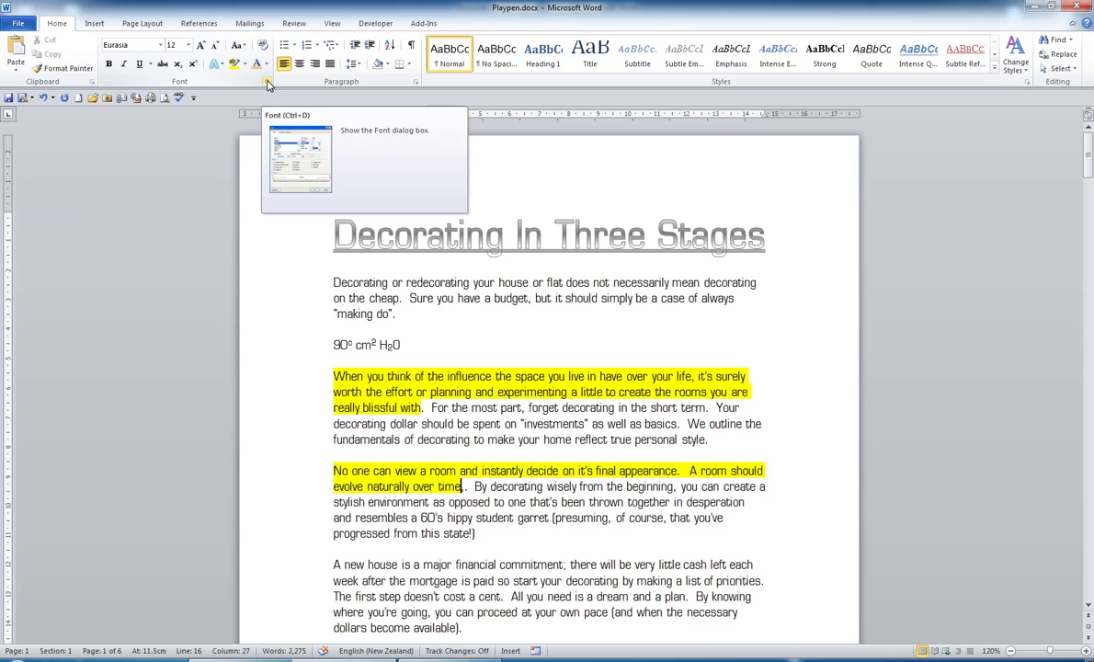
# - Examine the basic and advanced character settings in the Font dialog and close it without making changes
pyautogui.click(268, 85)
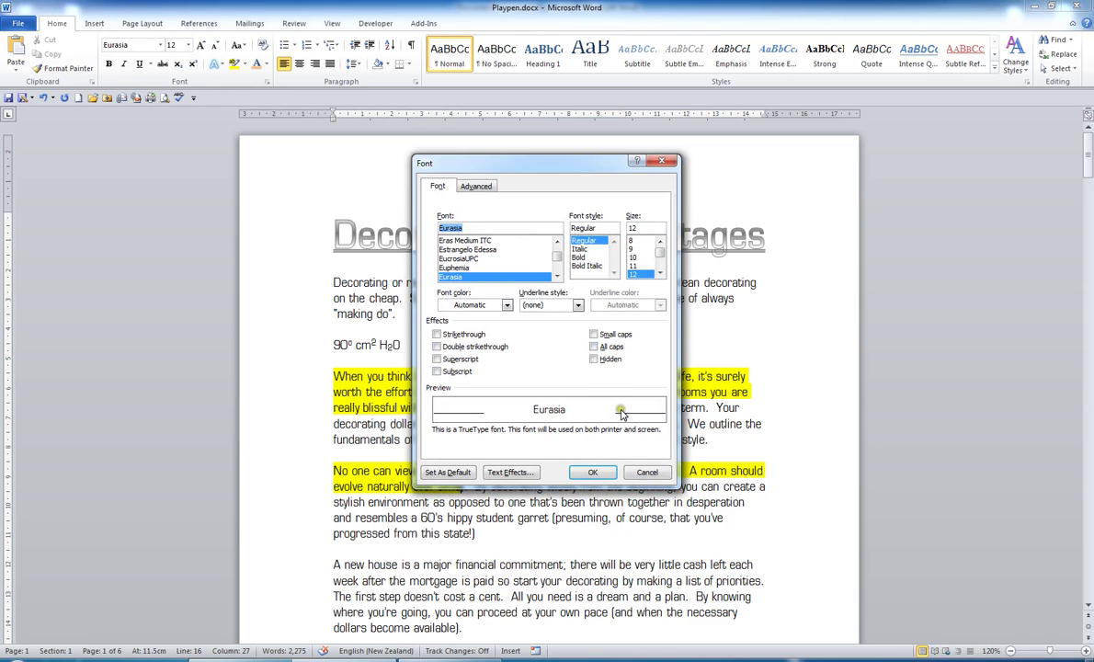
pyautogui.click(478, 187)
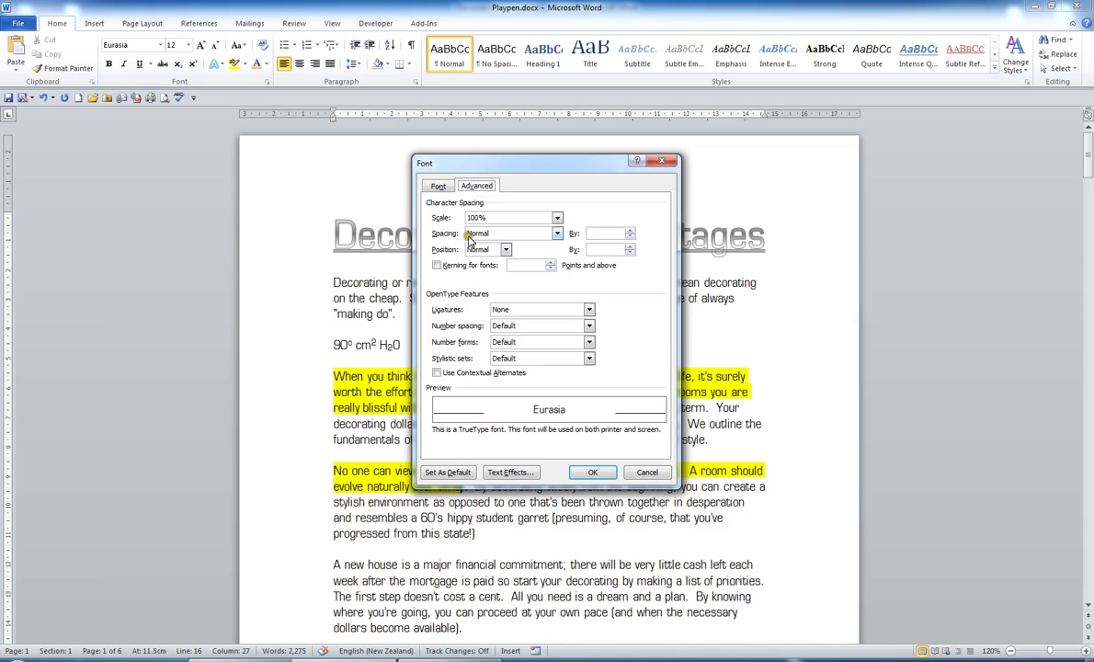
pyautogui.click(649, 472)
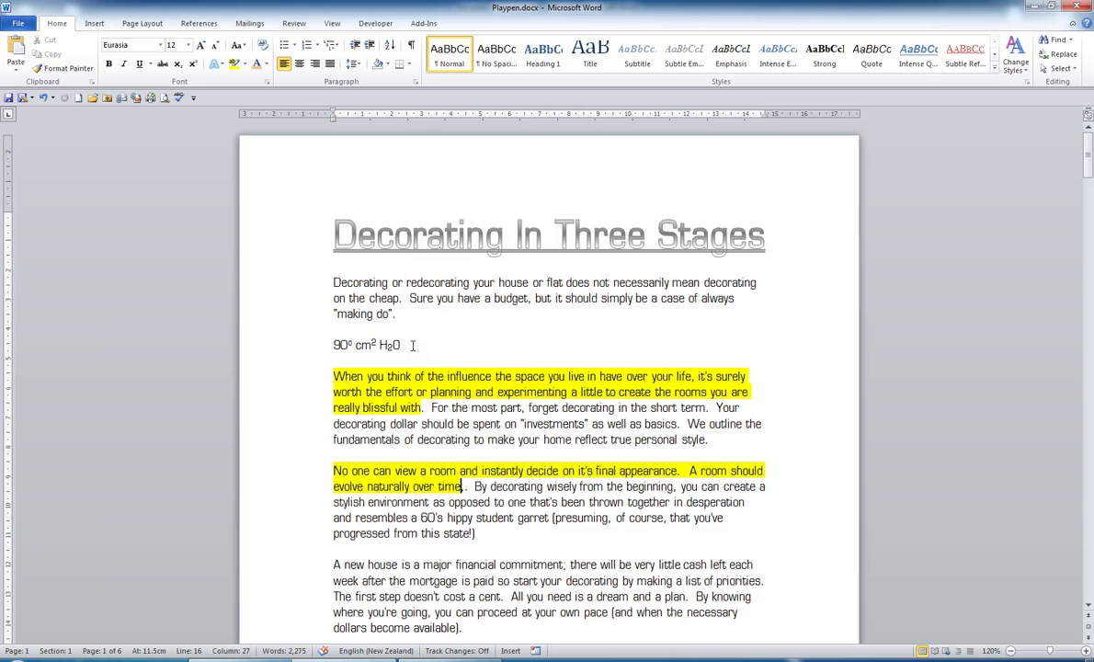
# - Clear all formatting from the entire document and remove its text highlighting
pyautogui.hotkey('ctrl', 'a')
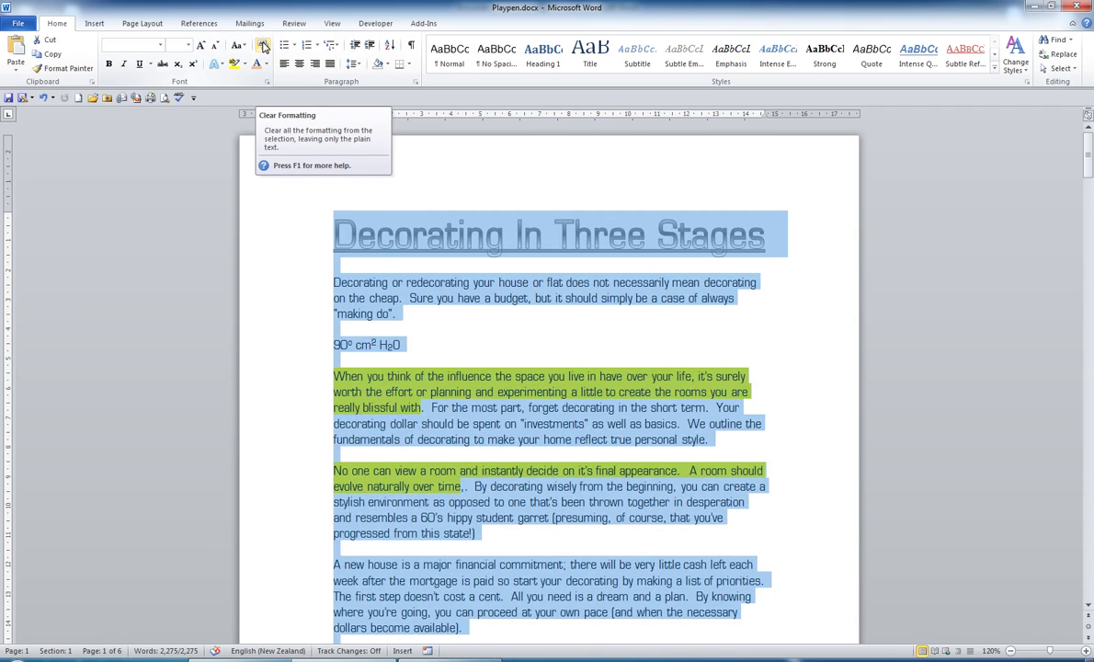
pyautogui.click(263, 46)
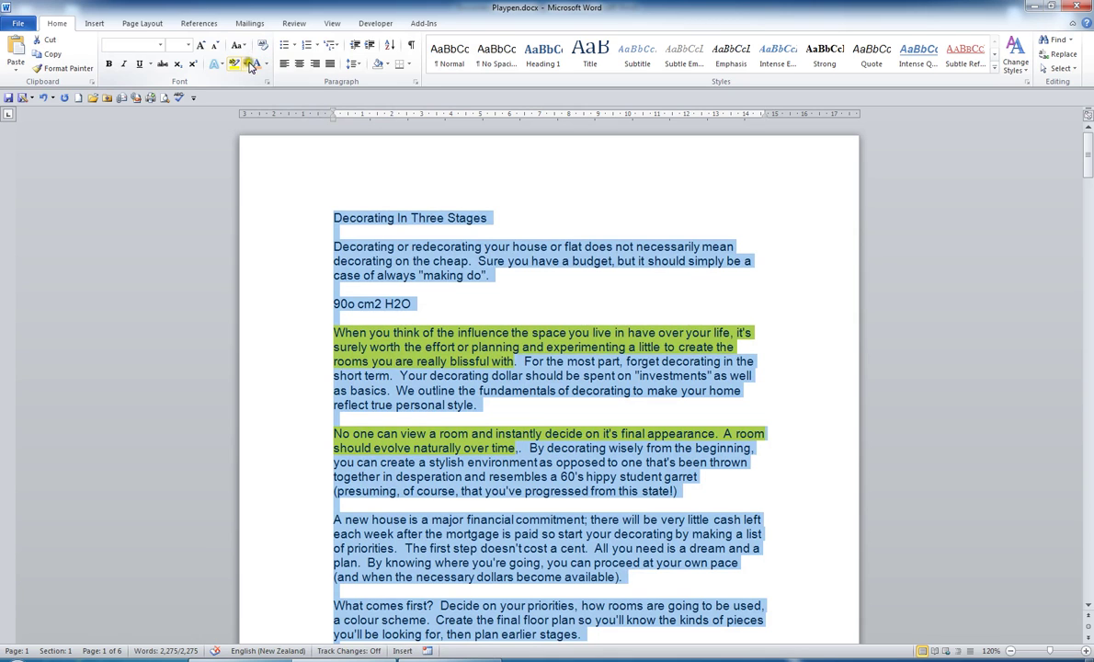
pyautogui.click(245, 64)
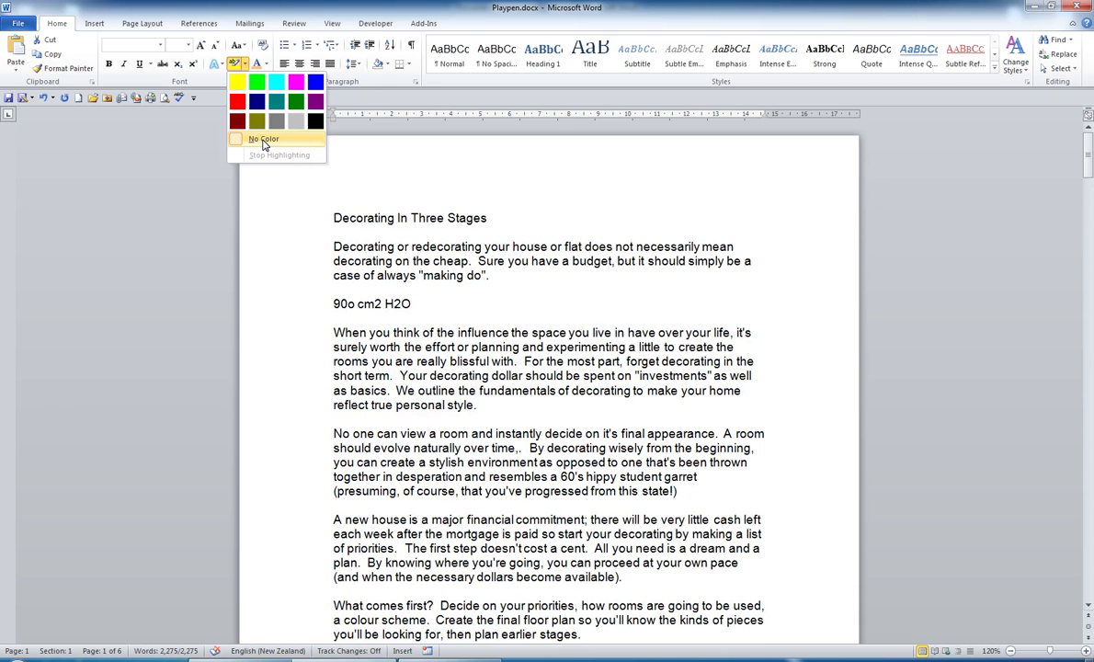
pyautogui.click(263, 140)
pyautogui.click(454, 310)
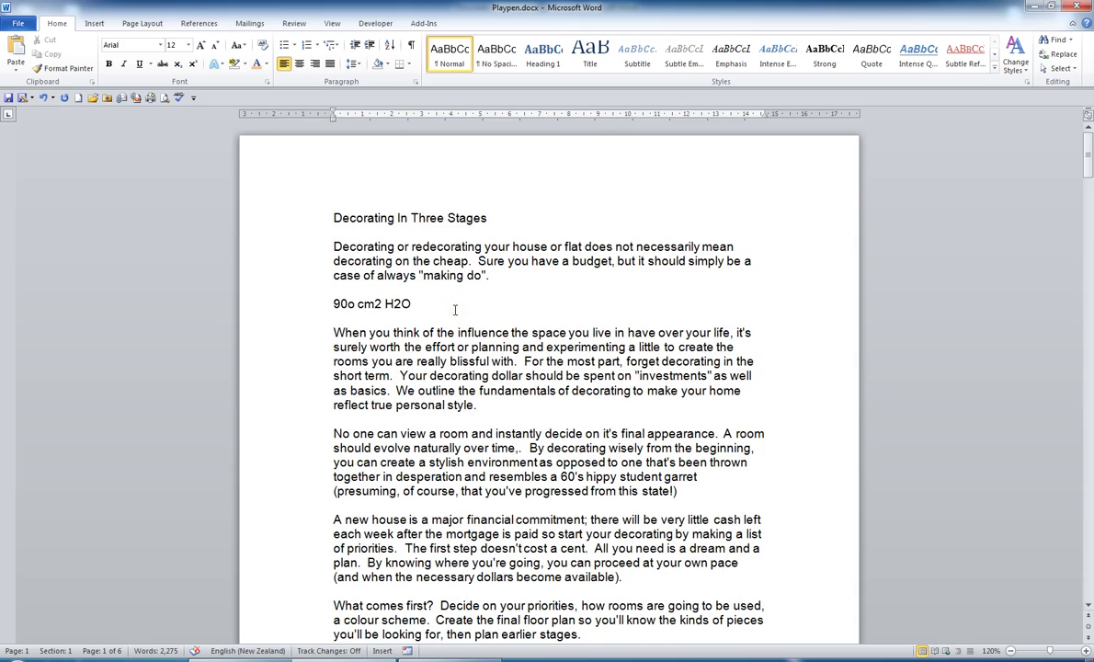
pyautogui.click(454, 310)
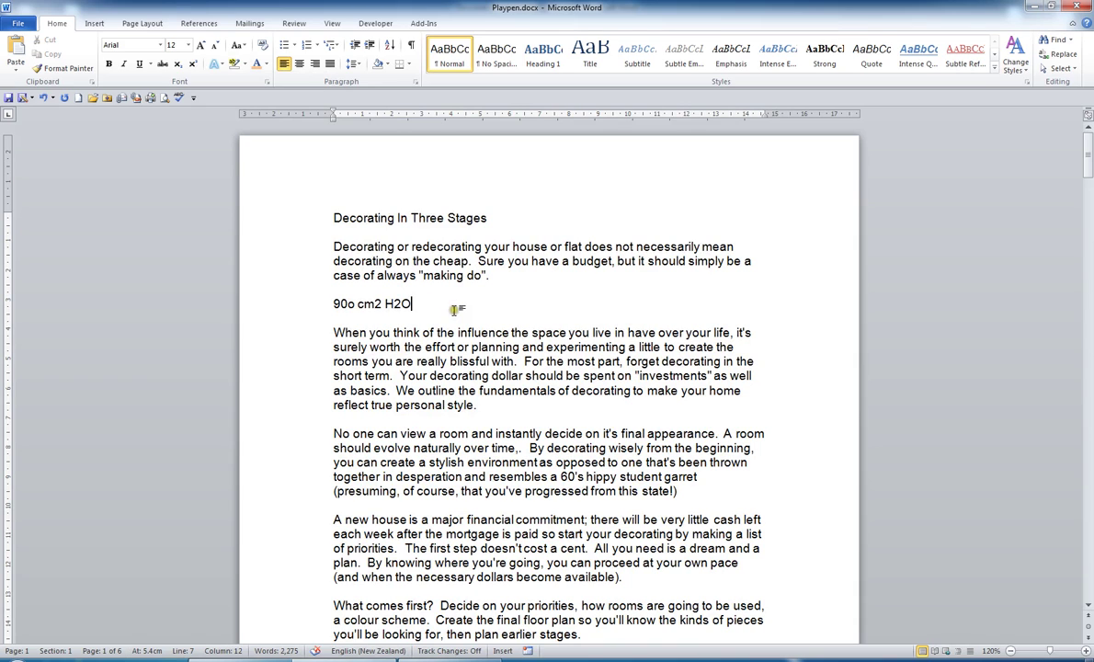